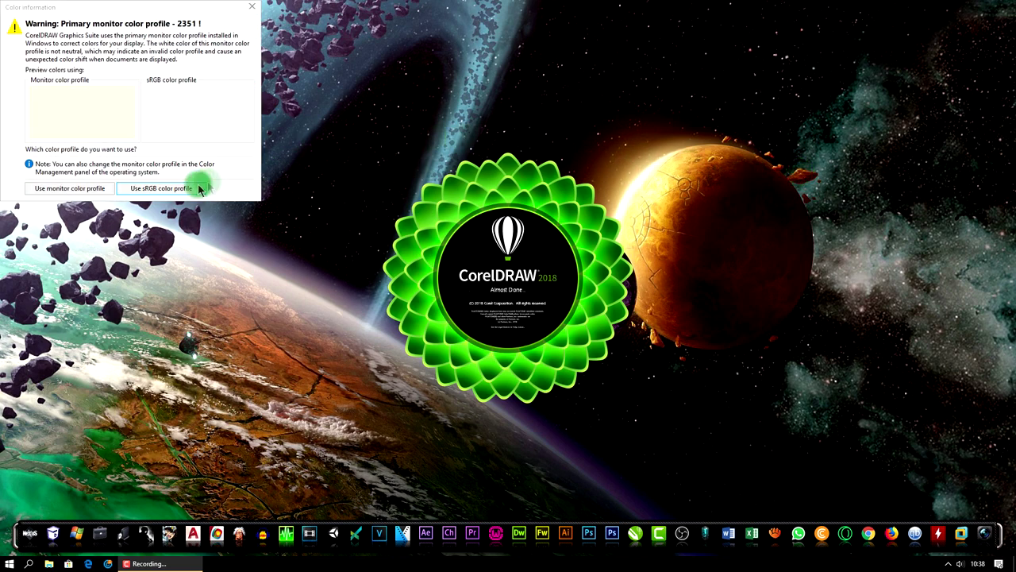
Accept the sRGB color profile and create a new blank document measuring 800 by 600 pixels.
click(162, 191)
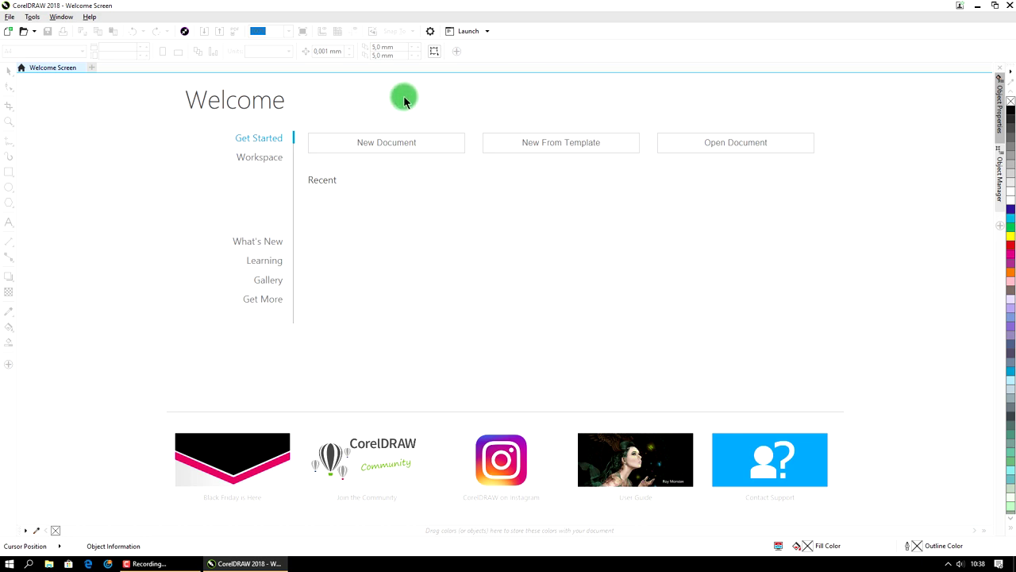
click(404, 148)
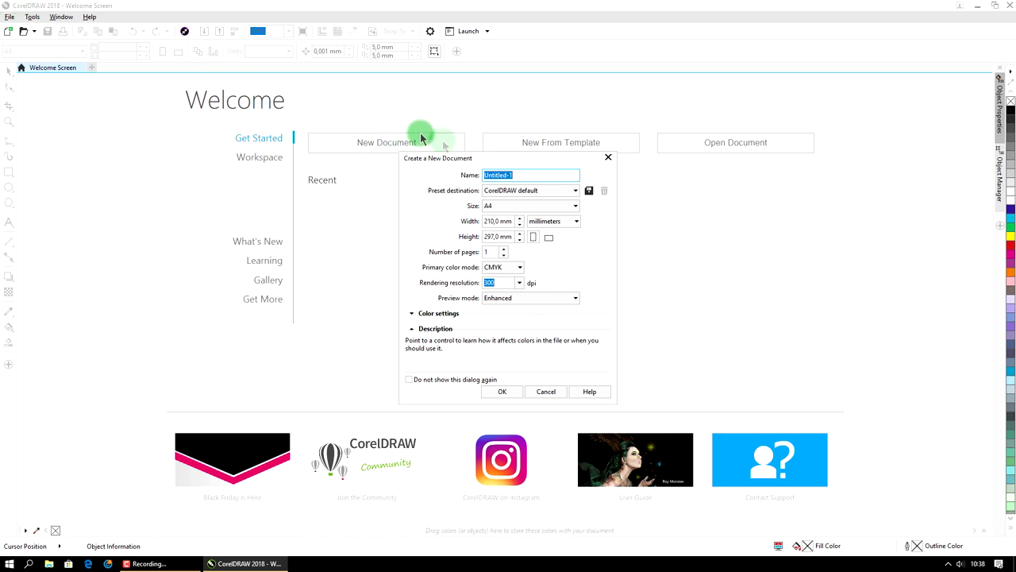
click(564, 191)
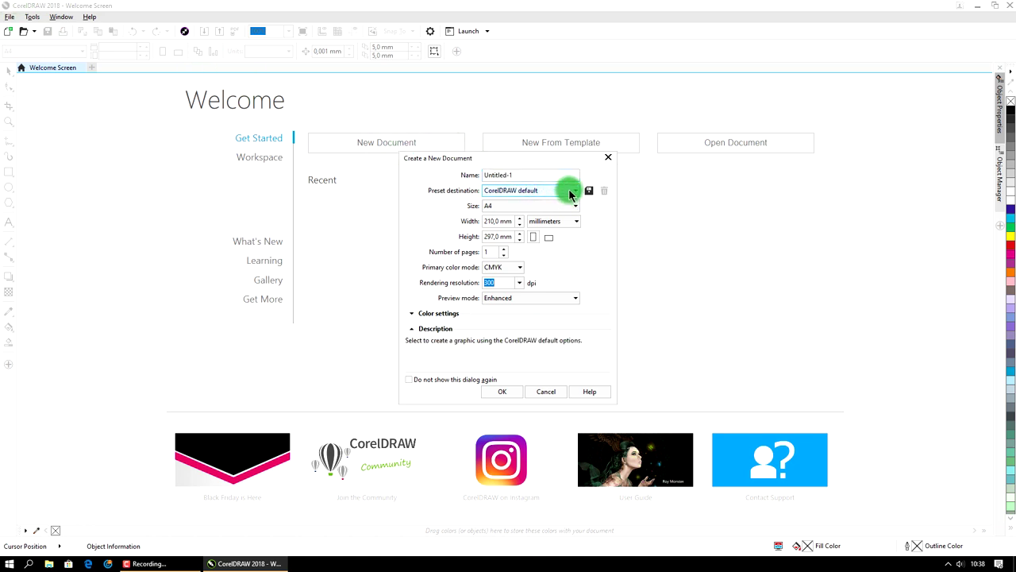
click(568, 189)
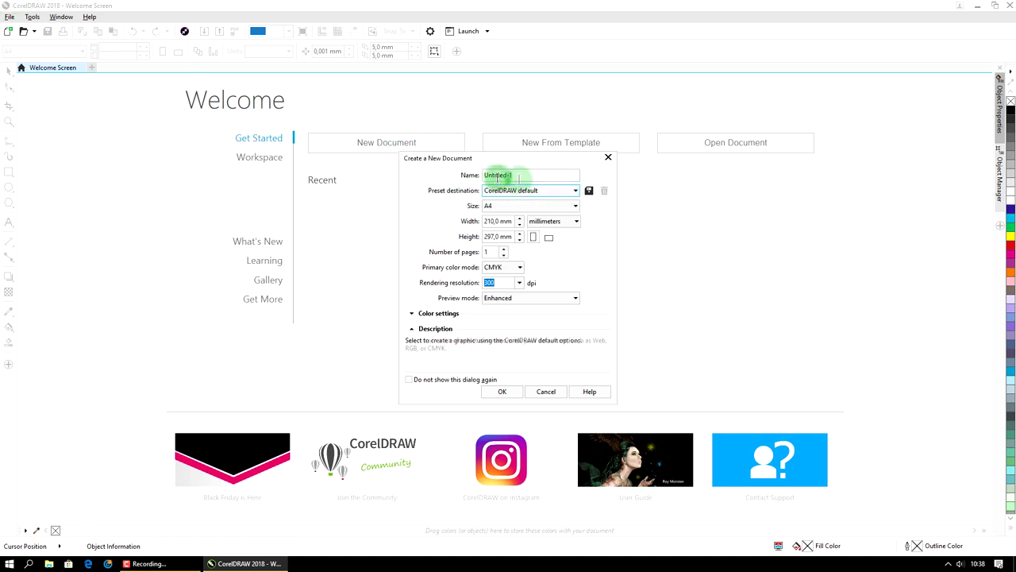
click(556, 220)
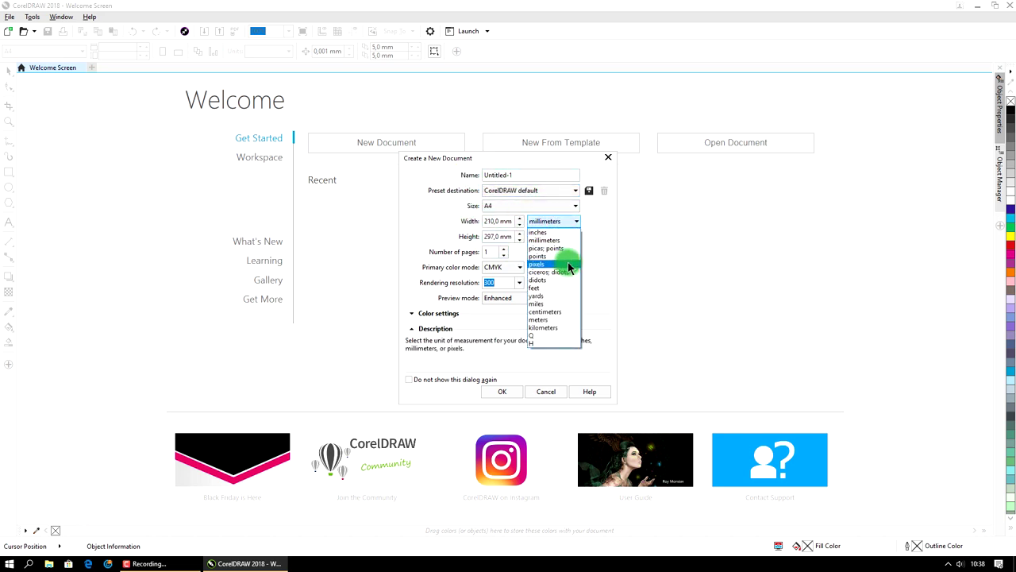
click(566, 265)
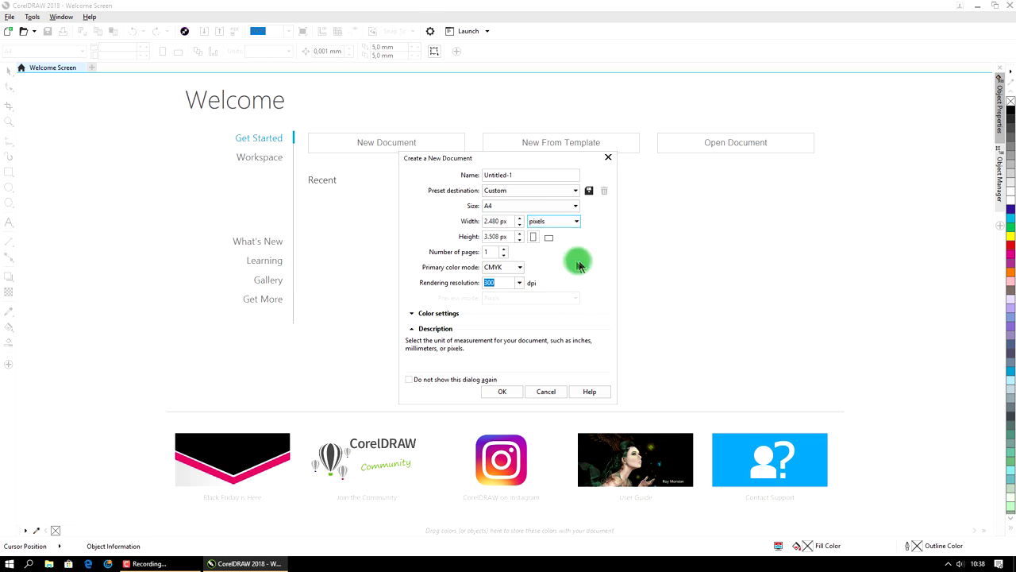
drag(498, 221, 431, 214)
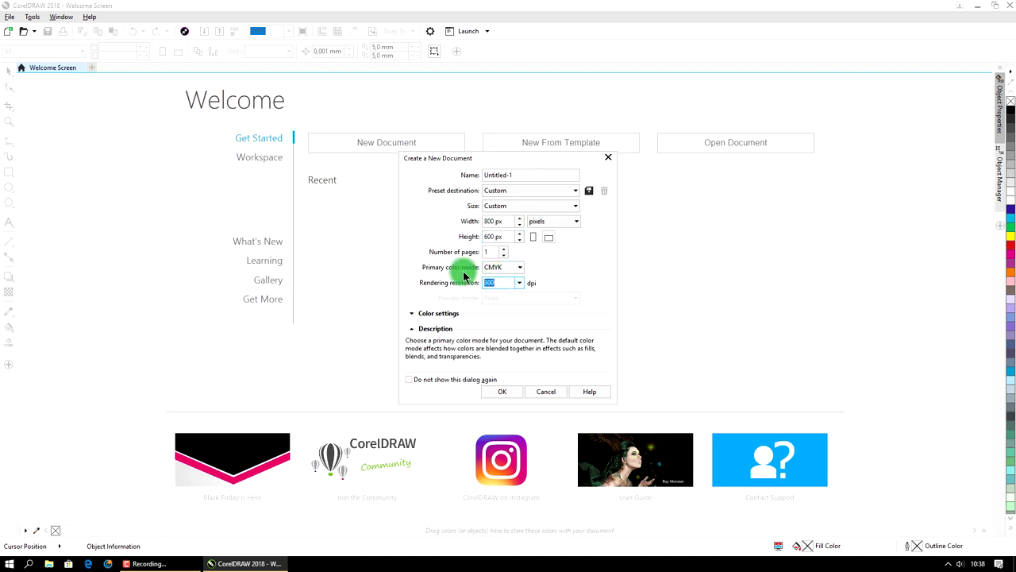
click(502, 391)
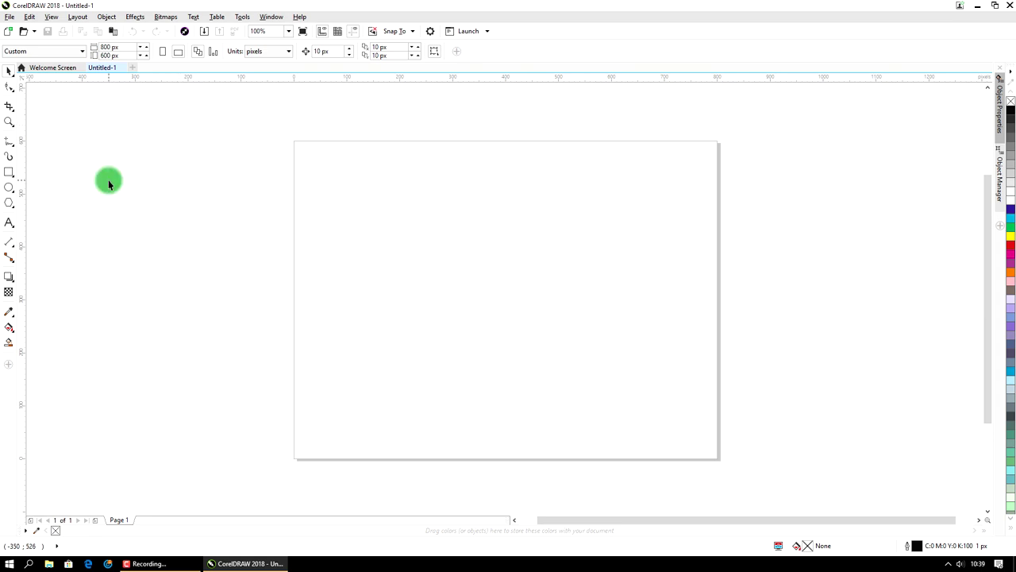
Draw a wavy, descending Artistic Media preset stroke at 118 px width across the upper middle of the page.
click(9, 159)
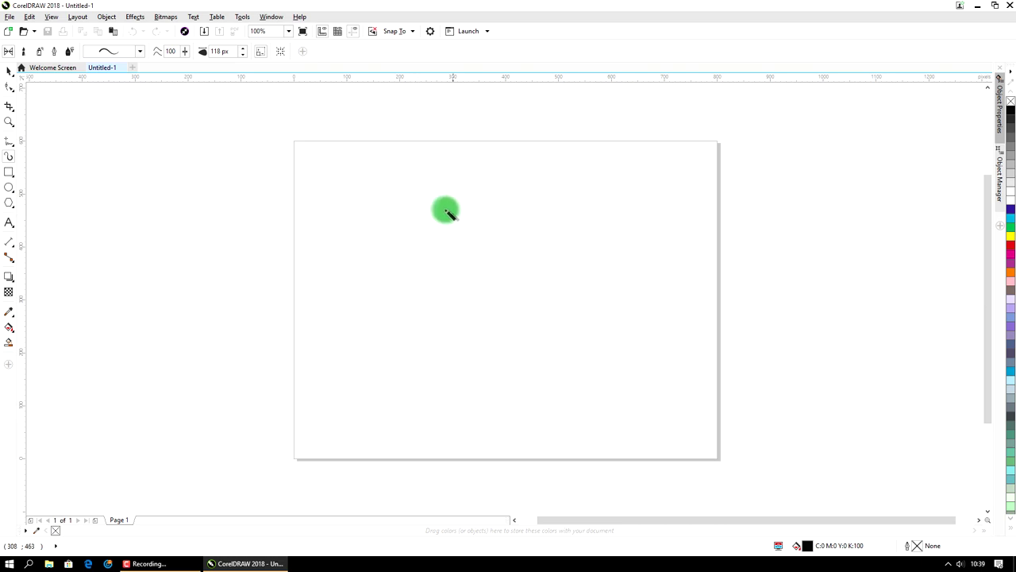
mouse_move(346, 204)
mouse_down()
mouse_move(511, 257)
mouse_move(540, 301)
mouse_move(573, 315)
mouse_up()
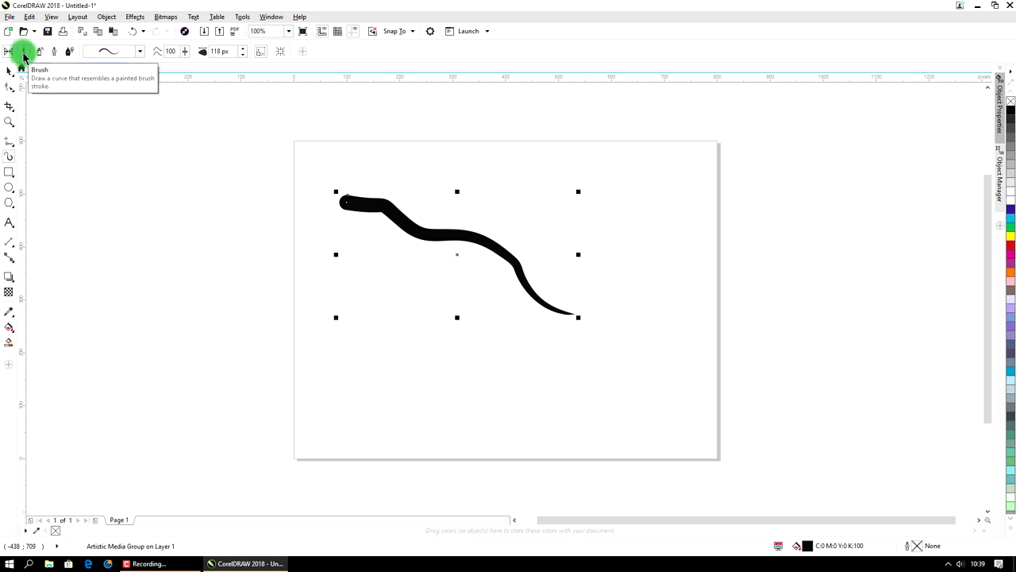
click(140, 51)
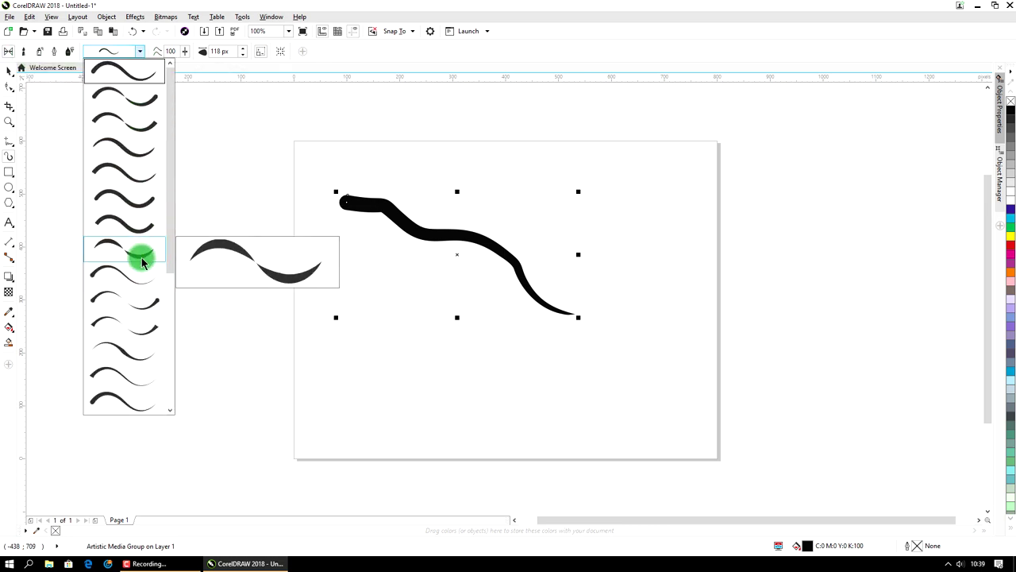
click(24, 51)
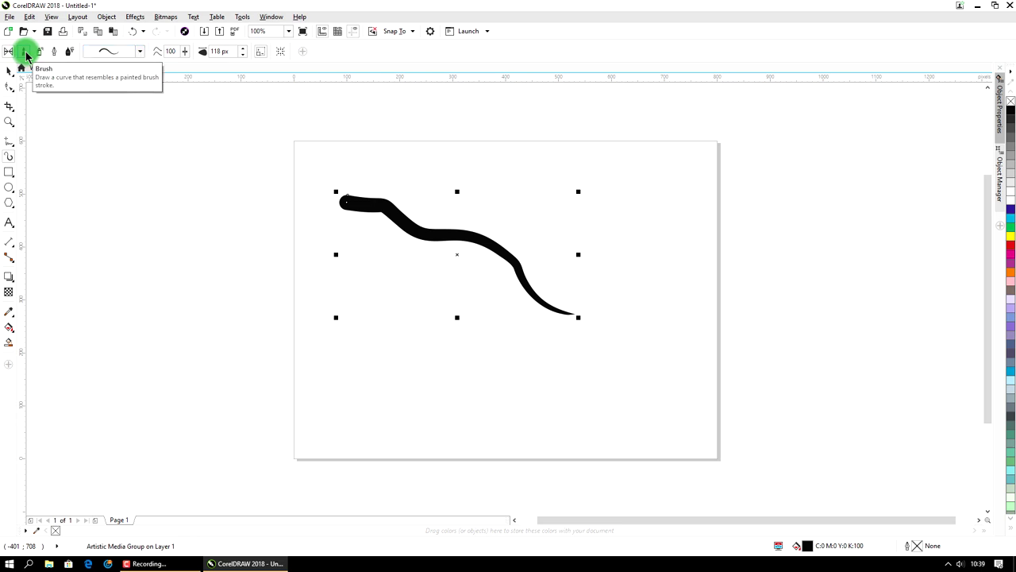
Paint two dashed Artistic brush strokes at 118 px width, one below the preset stroke and one along the page's top edge.
click(23, 52)
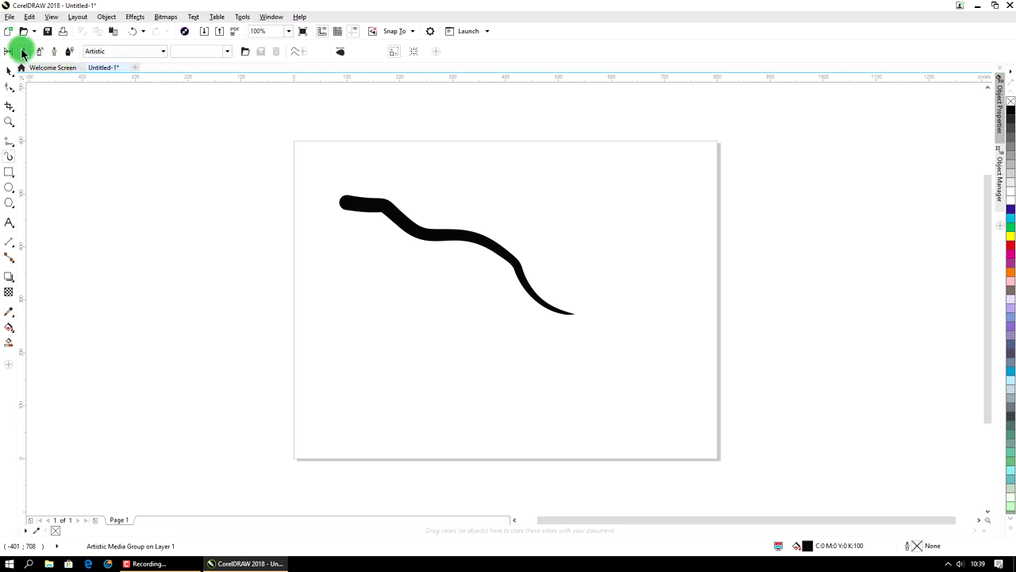
click(225, 51)
mouse_move(253, 118)
mouse_down()
mouse_move(274, 390)
mouse_move(270, 222)
mouse_move(254, 124)
mouse_move(254, 240)
mouse_up()
click(220, 246)
mouse_move(365, 299)
mouse_down()
mouse_move(433, 303)
mouse_move(607, 348)
mouse_up()
mouse_move(706, 148)
mouse_down()
mouse_move(561, 165)
mouse_move(245, 141)
mouse_up()
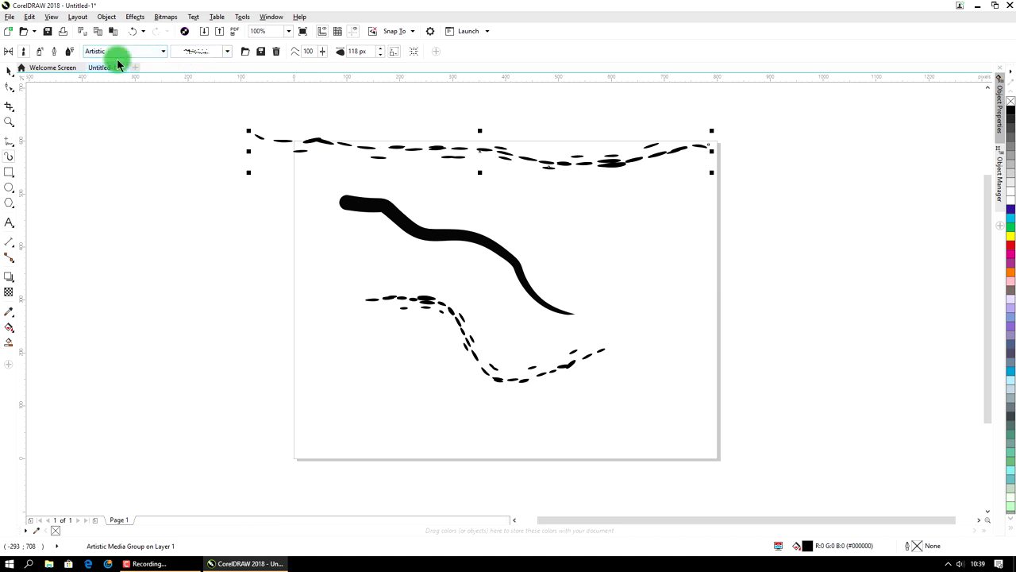
Switch Artistic Media to sprayer mode and look through the available Brush Strokes spray patterns.
click(40, 53)
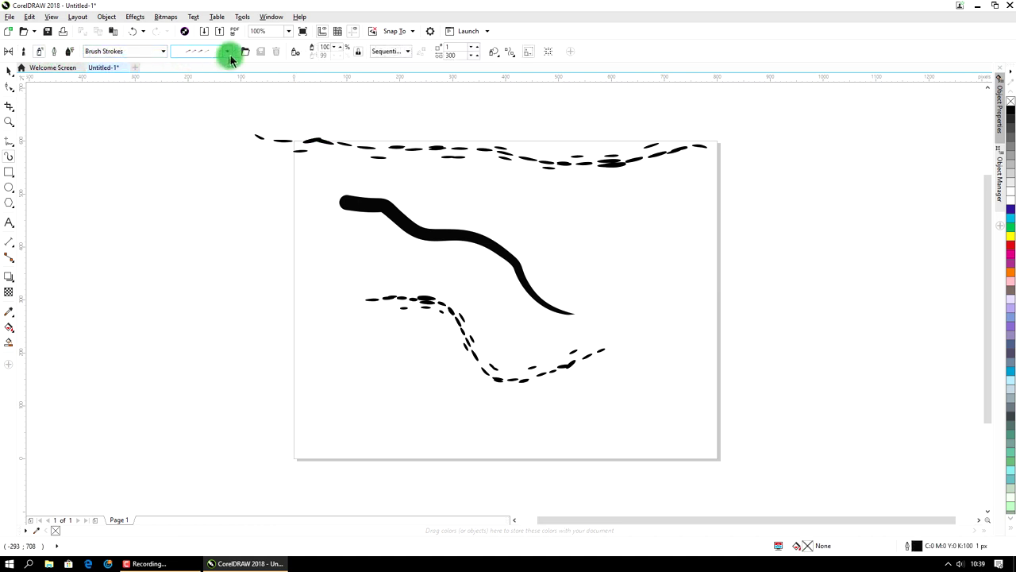
click(227, 50)
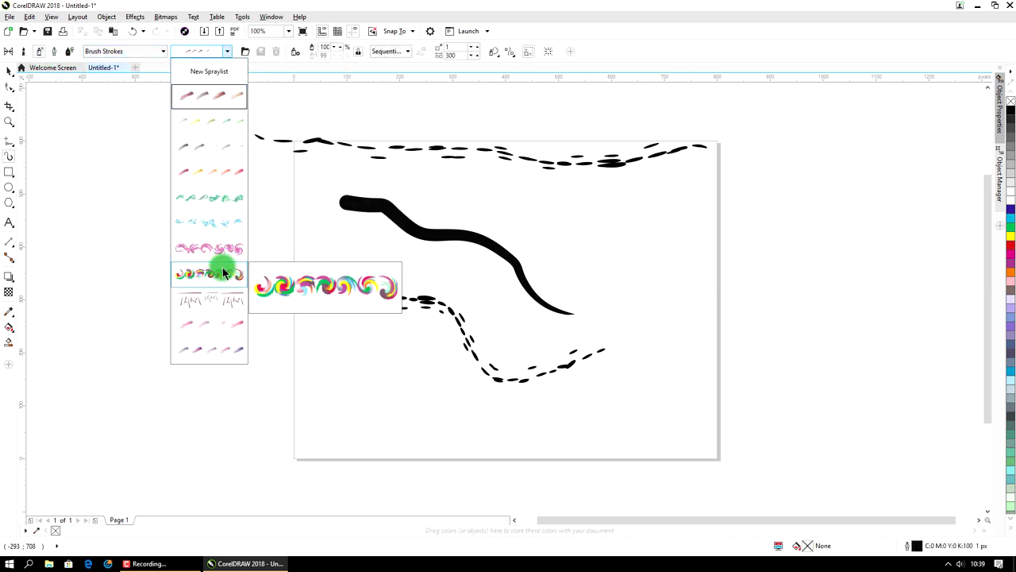
click(55, 53)
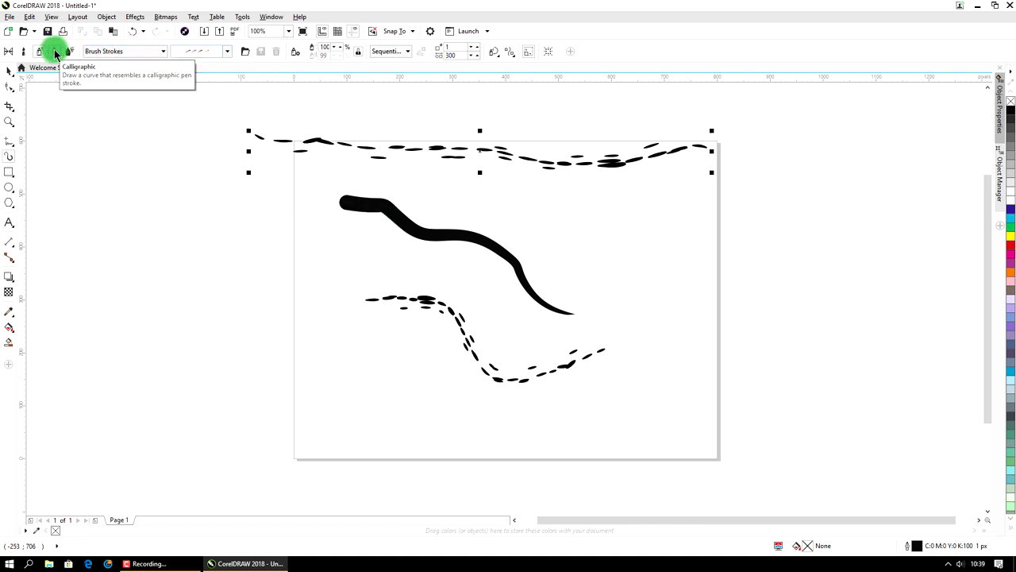
click(227, 51)
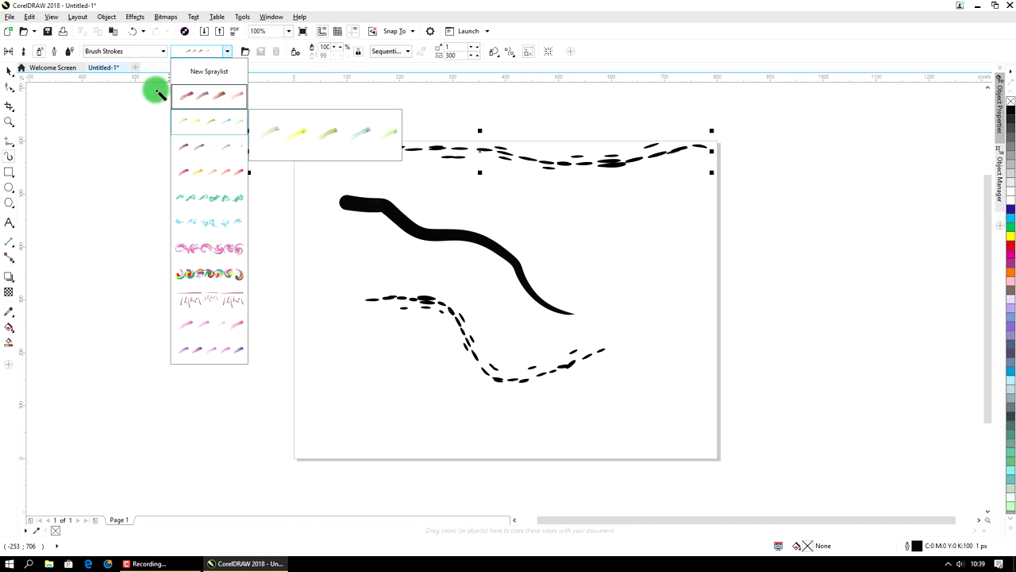
Draw two calligraphic strokes beside the preset stroke, with 118 px width and a 45° angle.
click(56, 53)
click(56, 54)
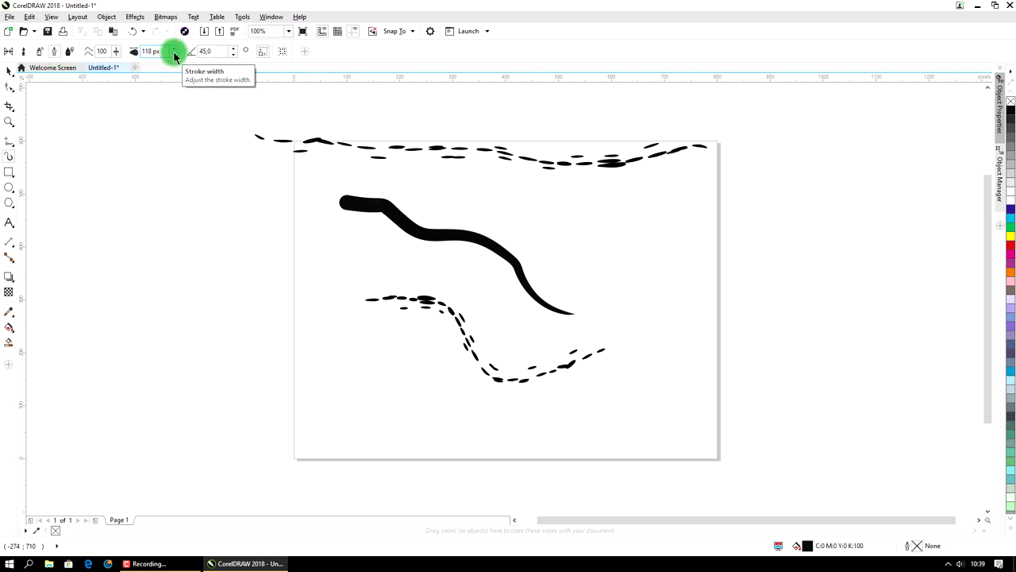
mouse_move(314, 213)
mouse_down()
mouse_move(351, 230)
mouse_move(381, 260)
mouse_up()
drag(363, 202, 514, 208)
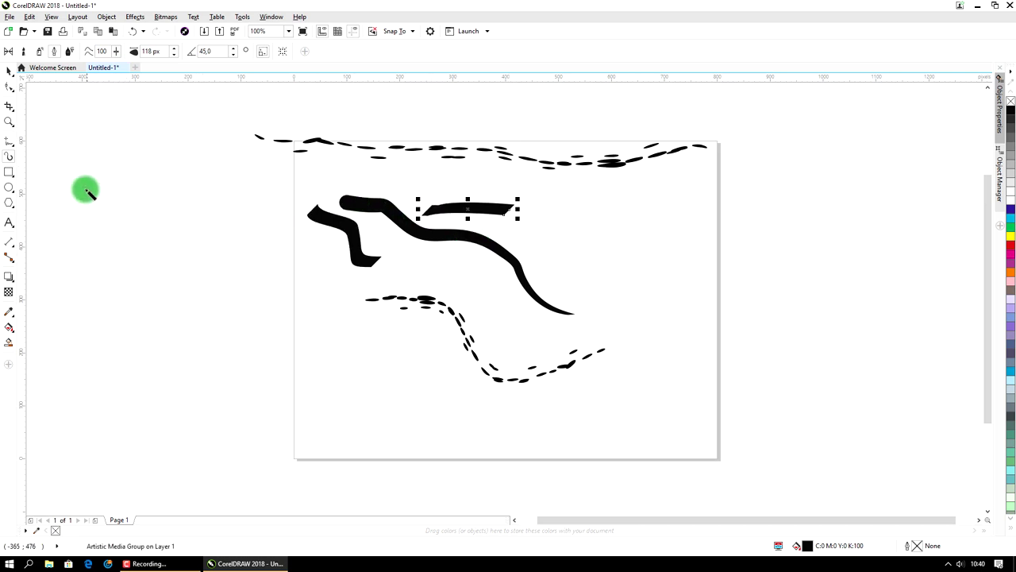
Draw a rectangle about 206 by 138 px in the page's upper right area and give it a fountain fill.
click(10, 174)
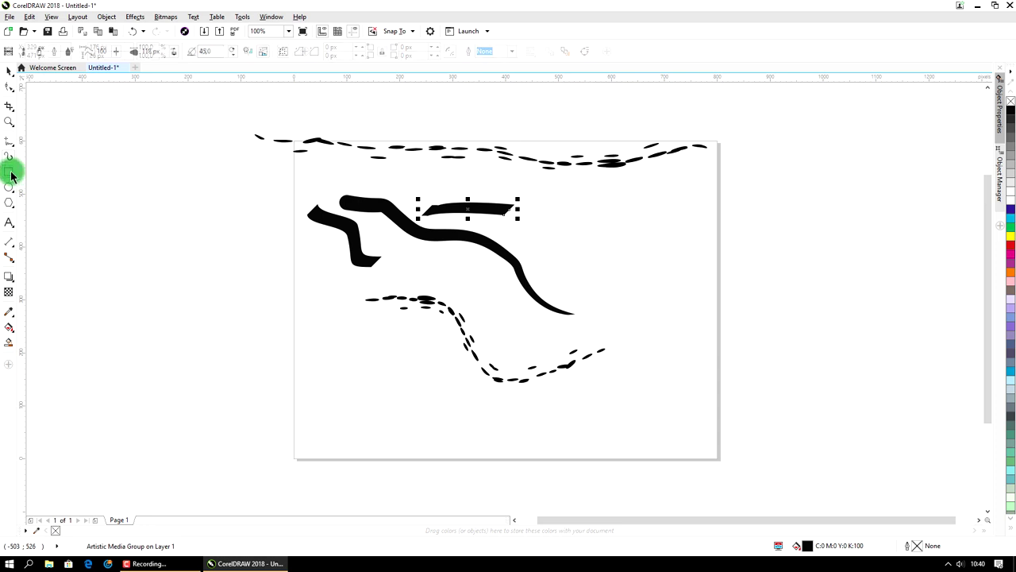
drag(585, 211, 693, 283)
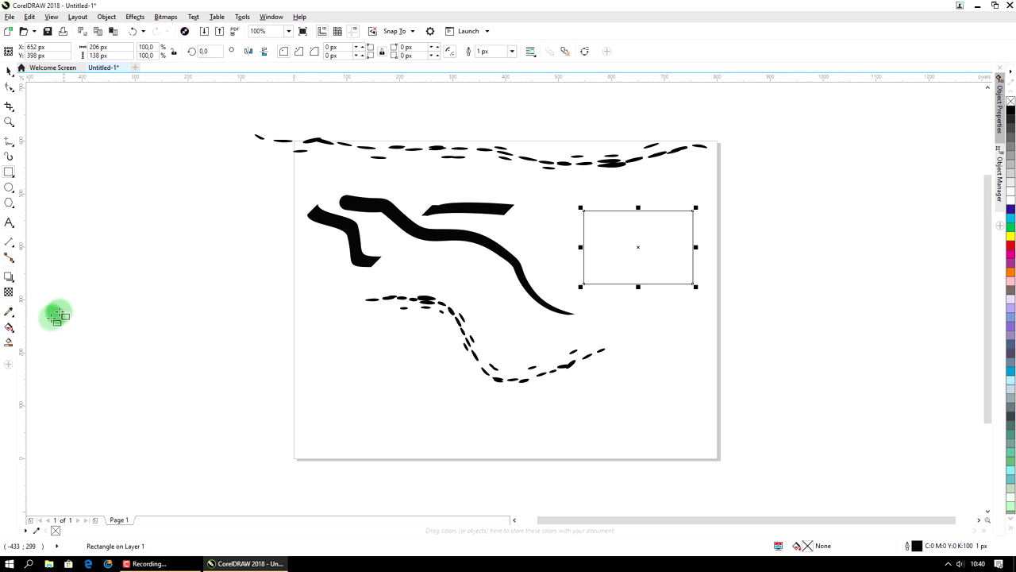
click(9, 328)
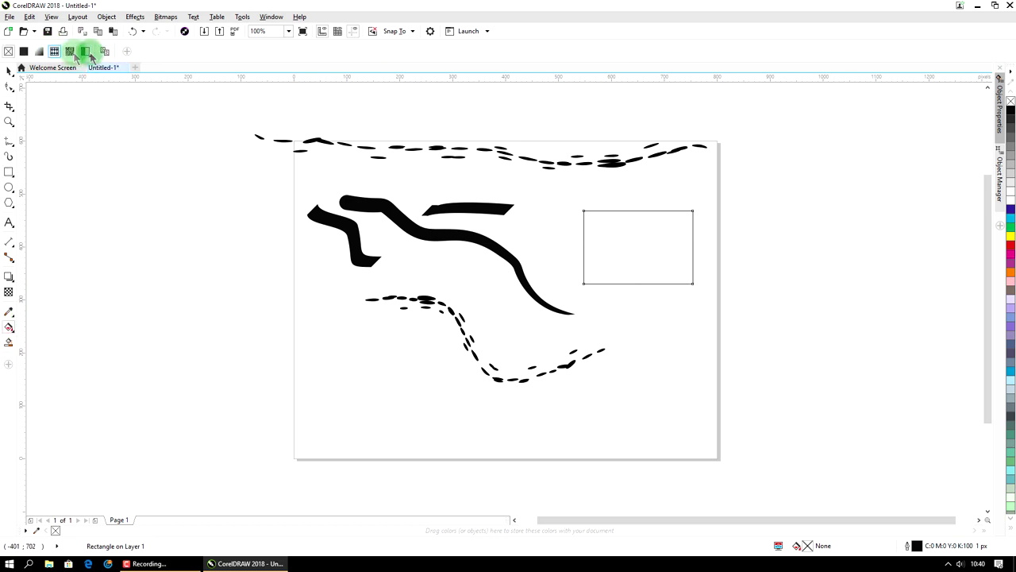
click(39, 52)
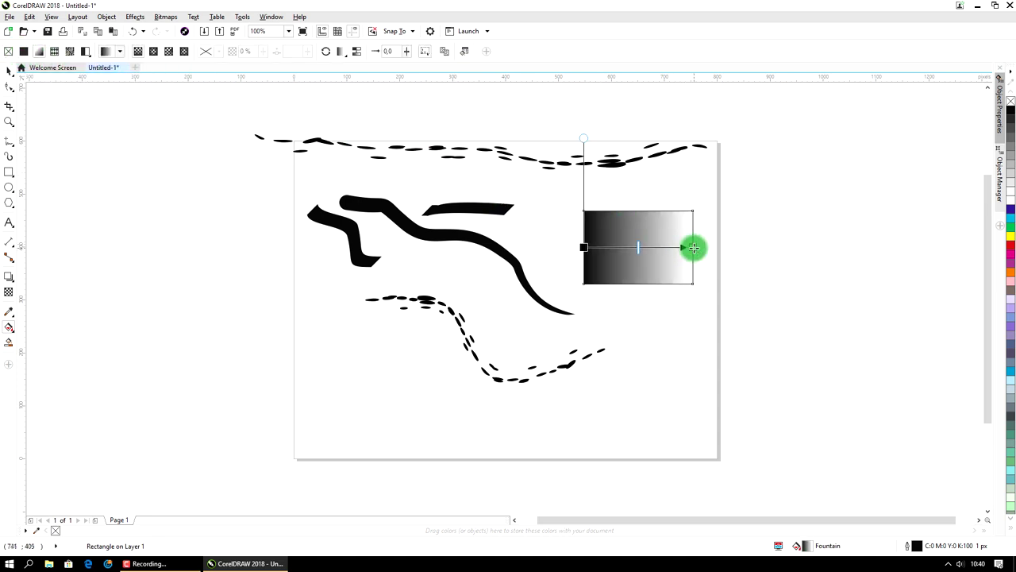
Set the starting color of the rectangle's fountain fill to a deep blue-violet.
click(589, 247)
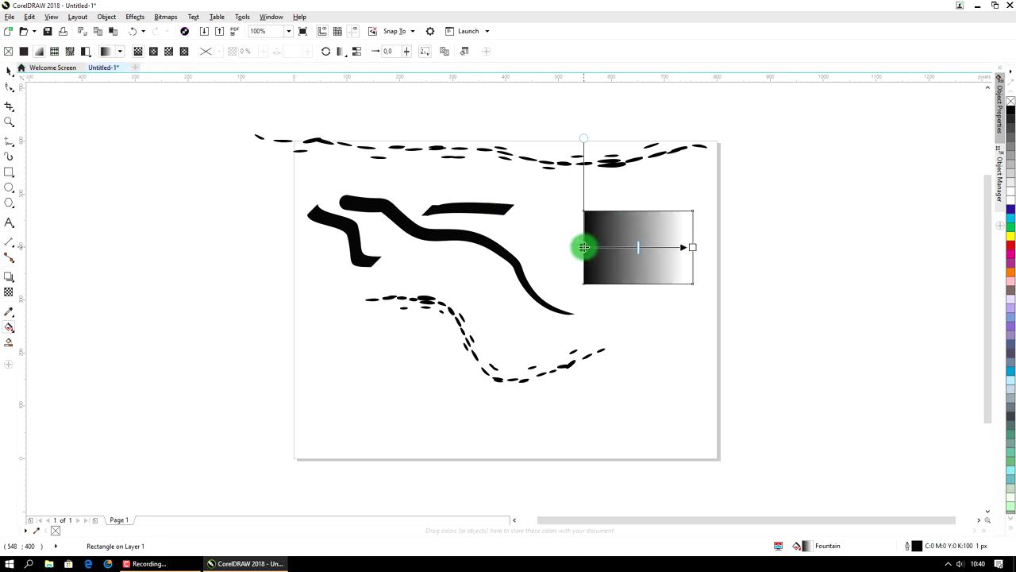
click(563, 262)
mouse_move(613, 320)
mouse_down()
mouse_move(617, 341)
mouse_move(606, 336)
mouse_up()
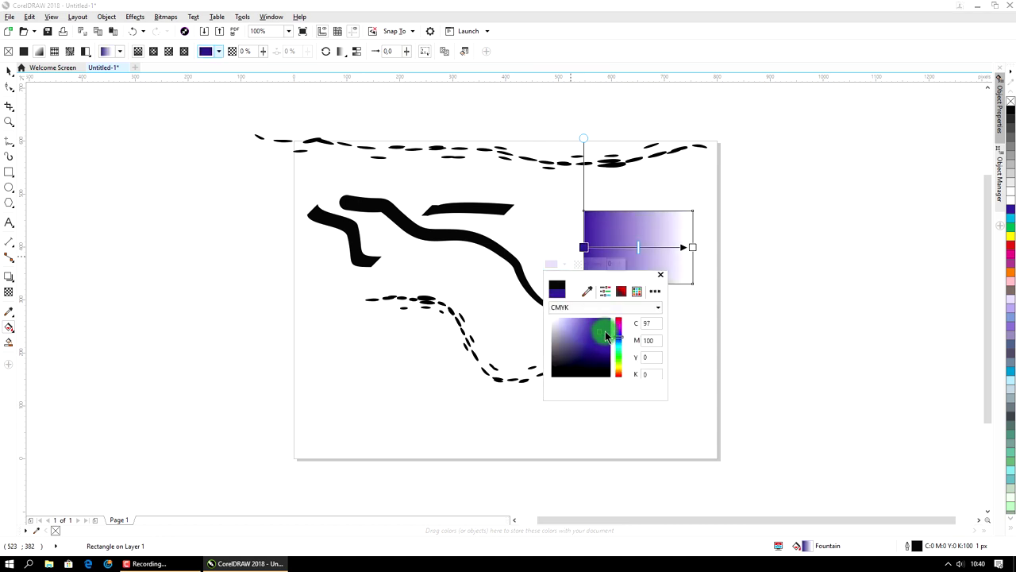
drag(623, 341, 622, 341)
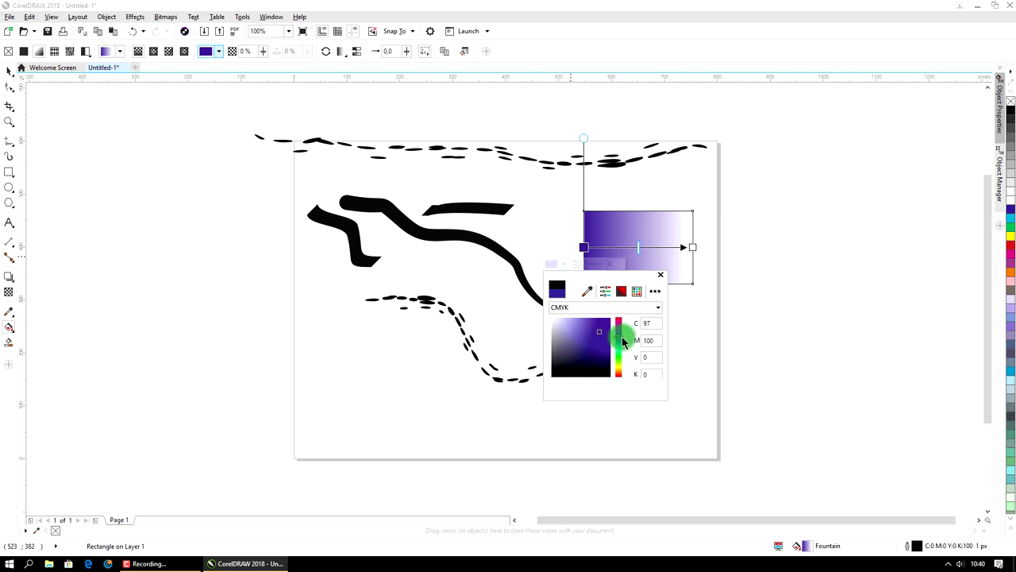
click(597, 336)
click(688, 277)
Set the end color of the rectangle's fountain fill to teal and deselect the rectangle.
click(693, 248)
click(691, 247)
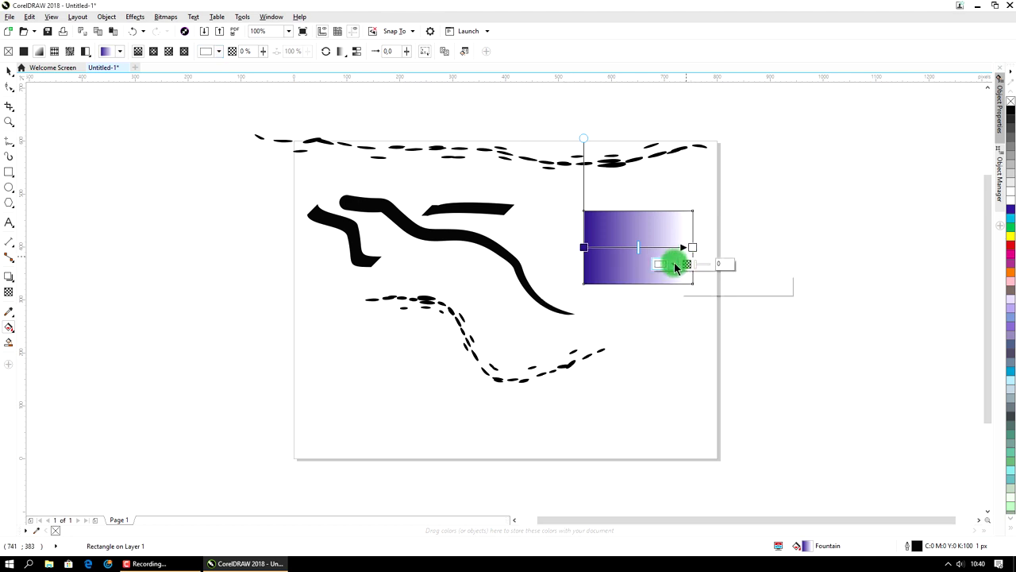
click(674, 265)
drag(728, 343, 730, 349)
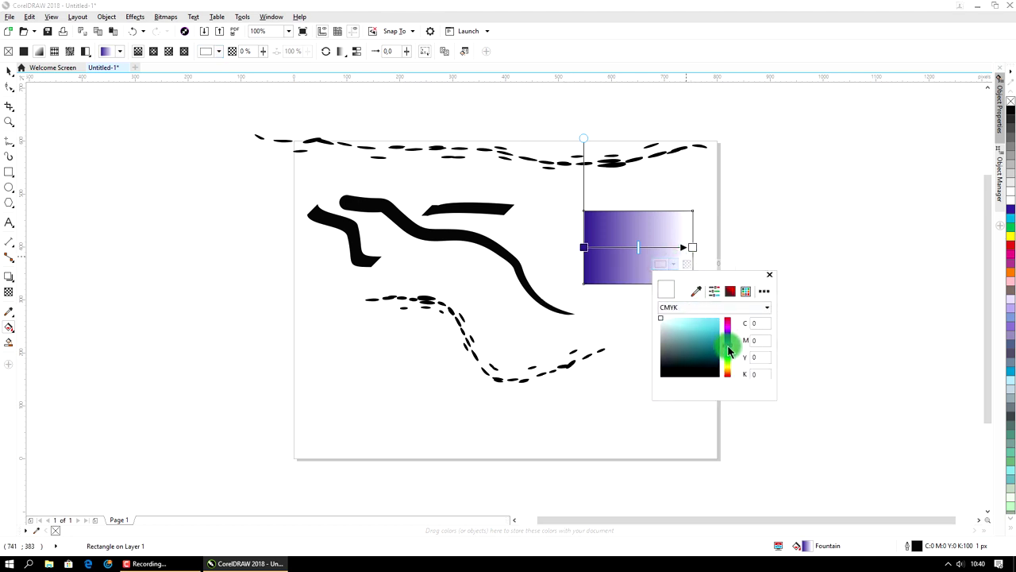
click(714, 345)
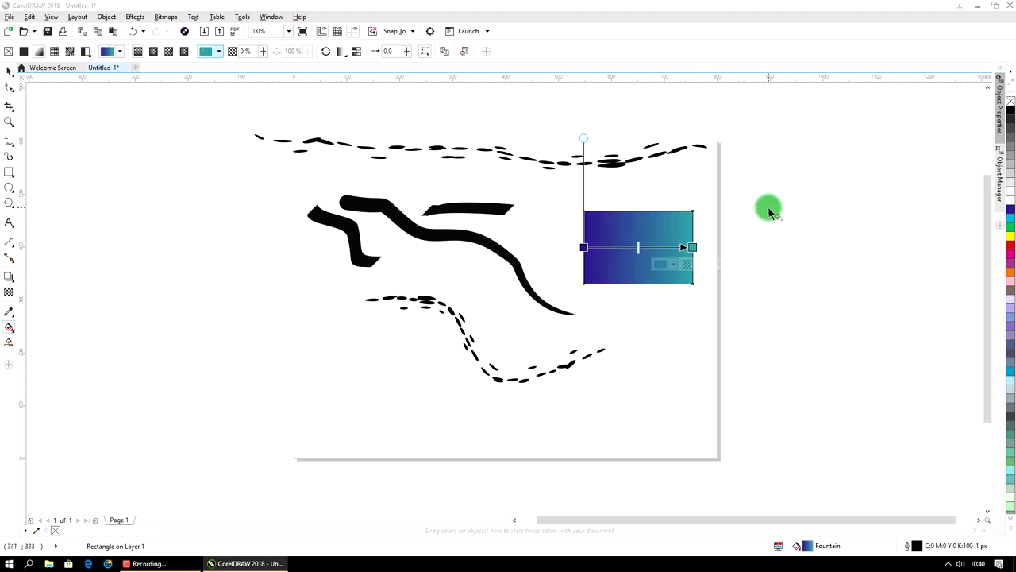
click(651, 311)
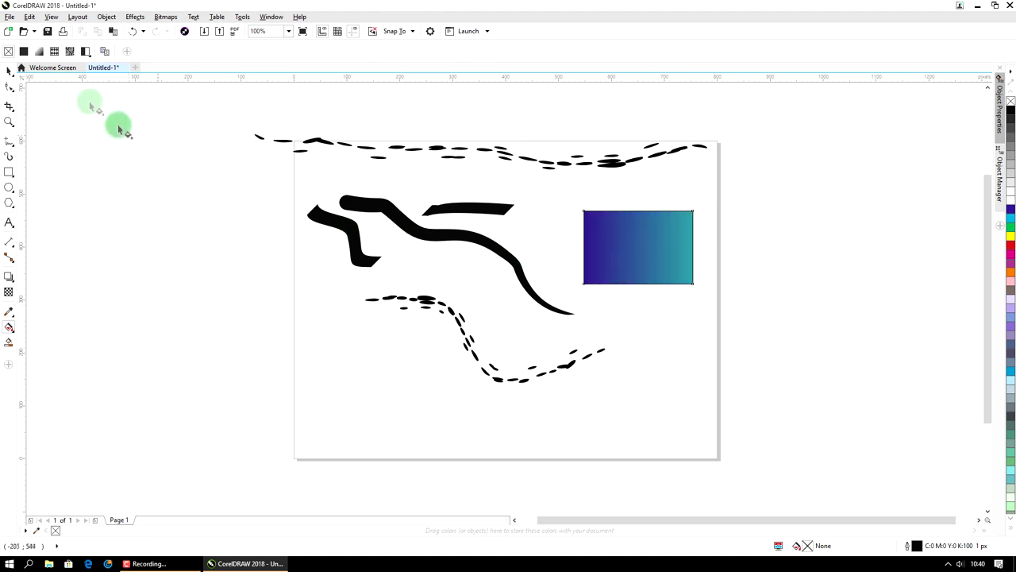
Duplicate the gradient rectangle below the original, centred at about X 633 px, Y 203 px.
click(7, 75)
click(623, 253)
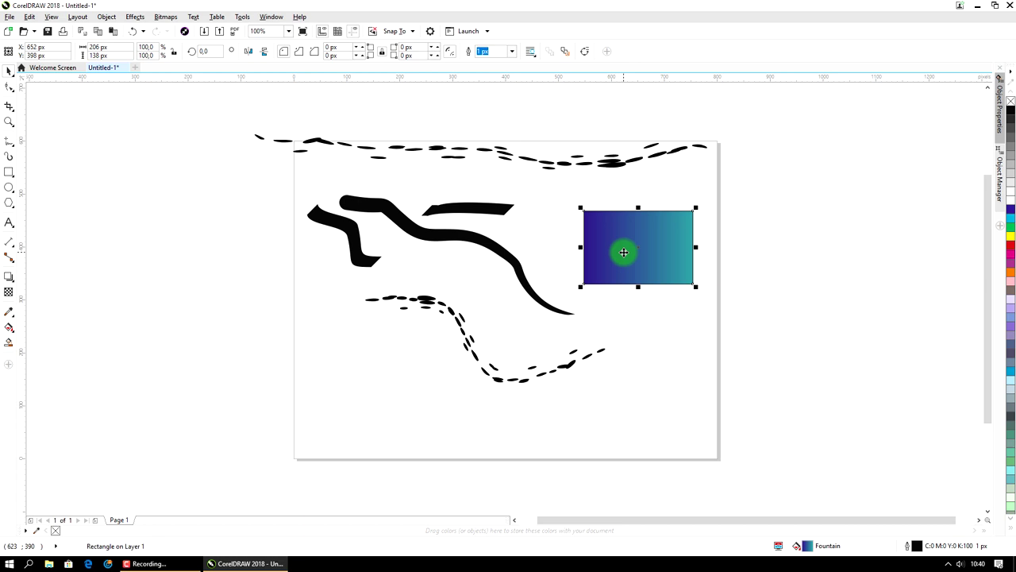
drag(623, 253, 613, 356)
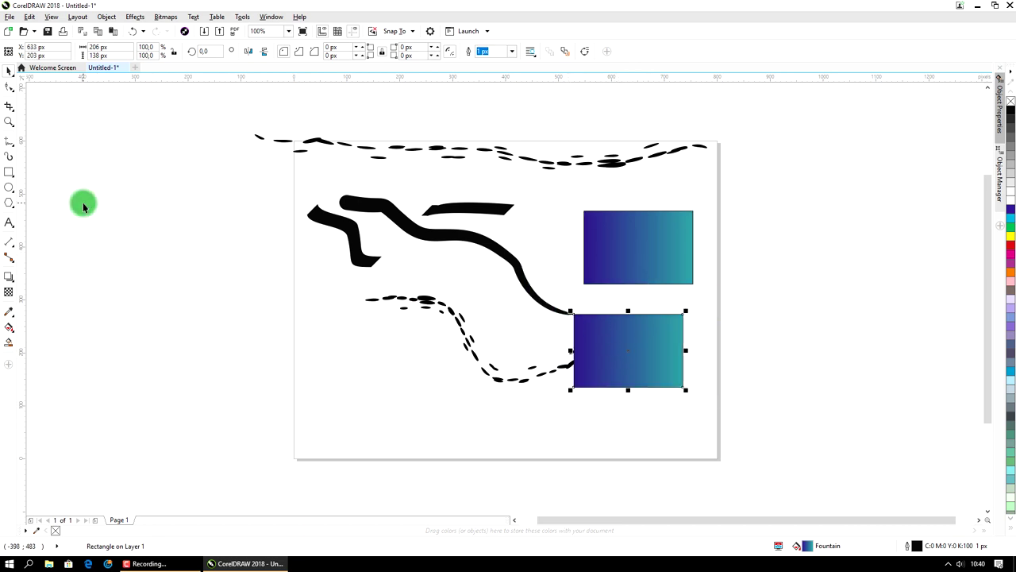
Add a black block shadow about 233 px deep to the lower rectangle, extending slightly downward to the right at about 353°.
click(11, 278)
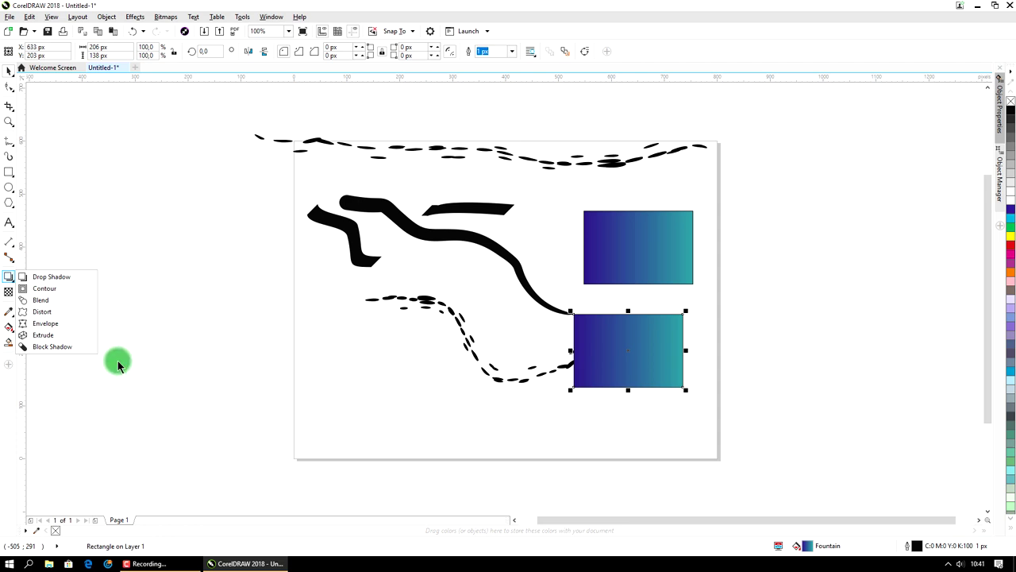
click(66, 347)
drag(628, 350, 748, 366)
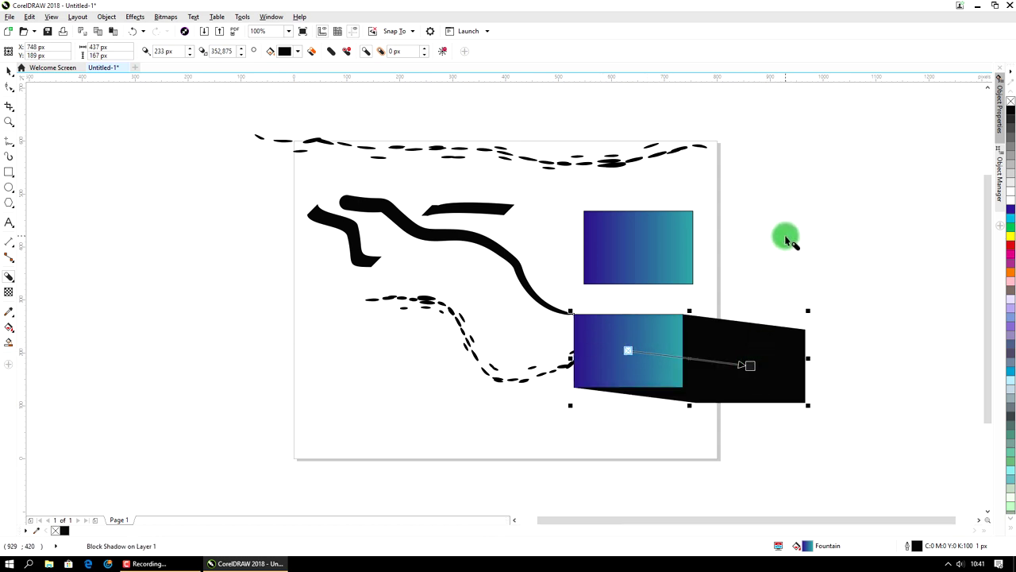
Add a black block shadow to the upper gradient rectangle, extending mostly upward and slightly to the left.
click(775, 269)
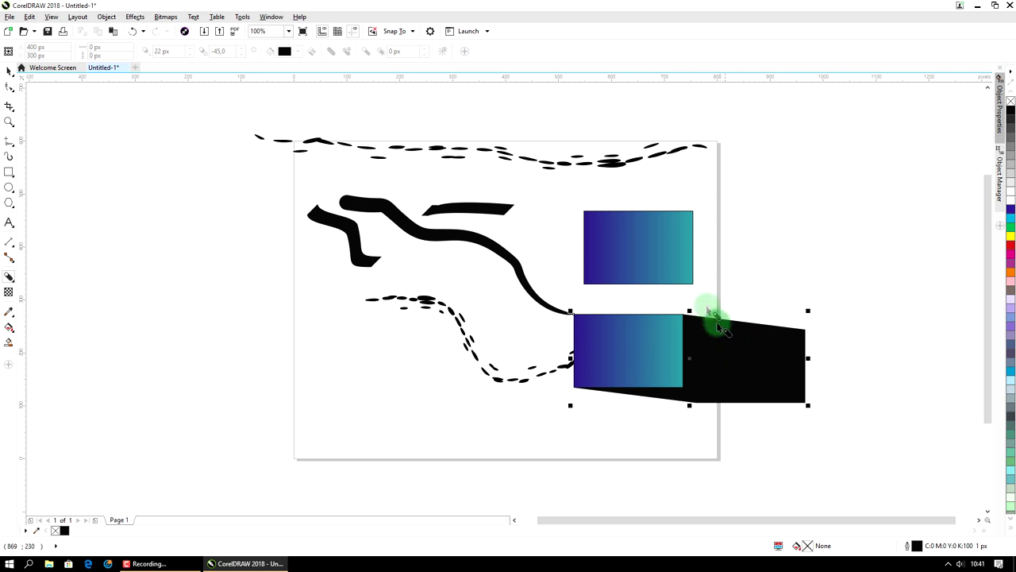
click(668, 249)
drag(669, 249, 625, 216)
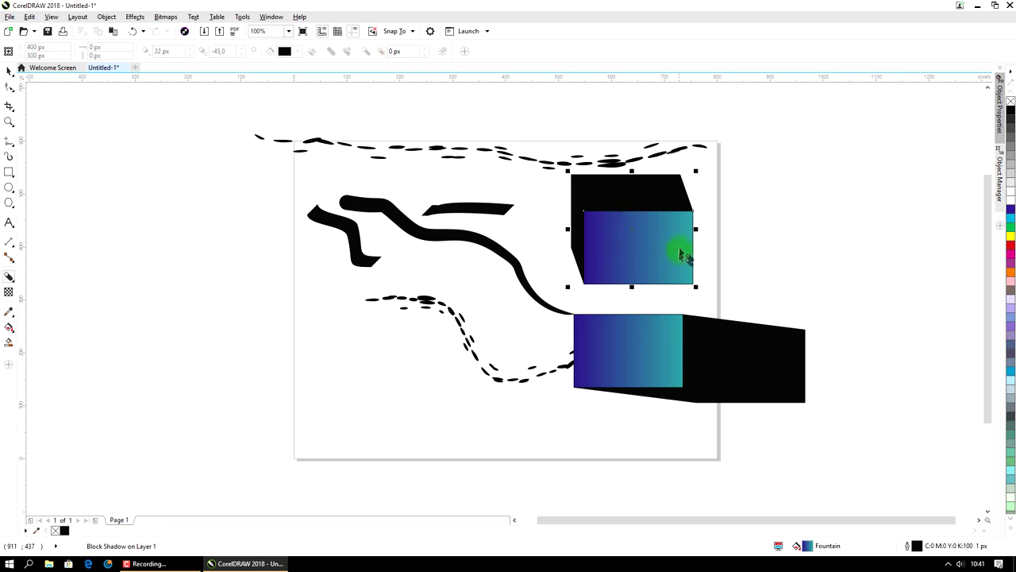
Add the artistic text "Youtube" in the empty area left of the page and set its font to Arial Rounded MT Bold.
click(9, 222)
click(198, 369)
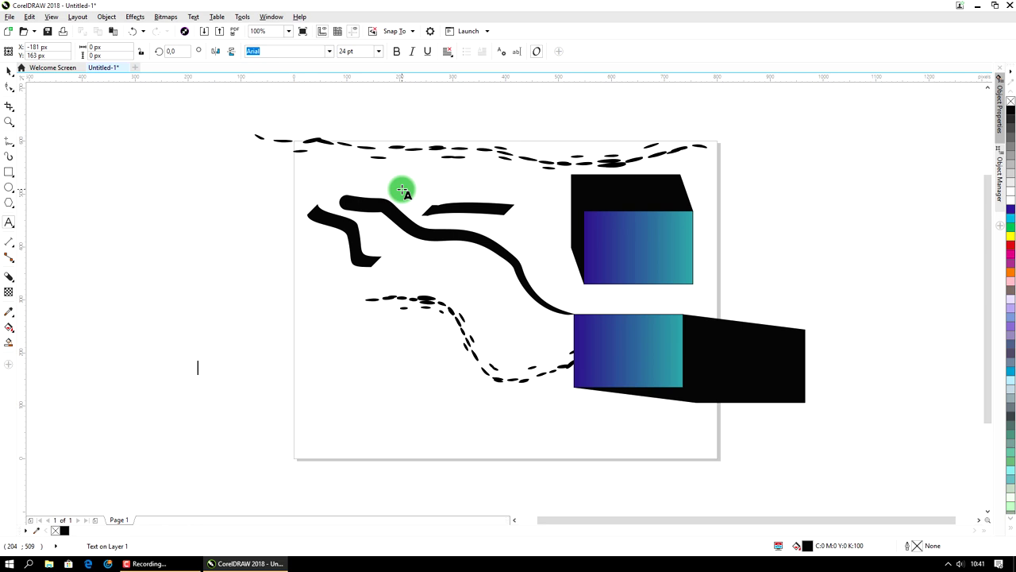
text(Youtube)
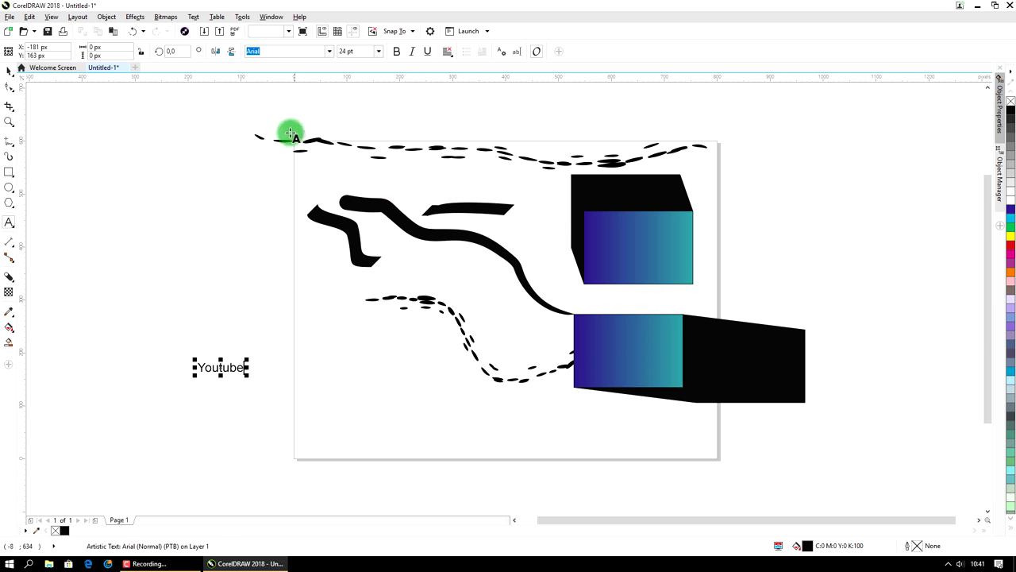
click(9, 69)
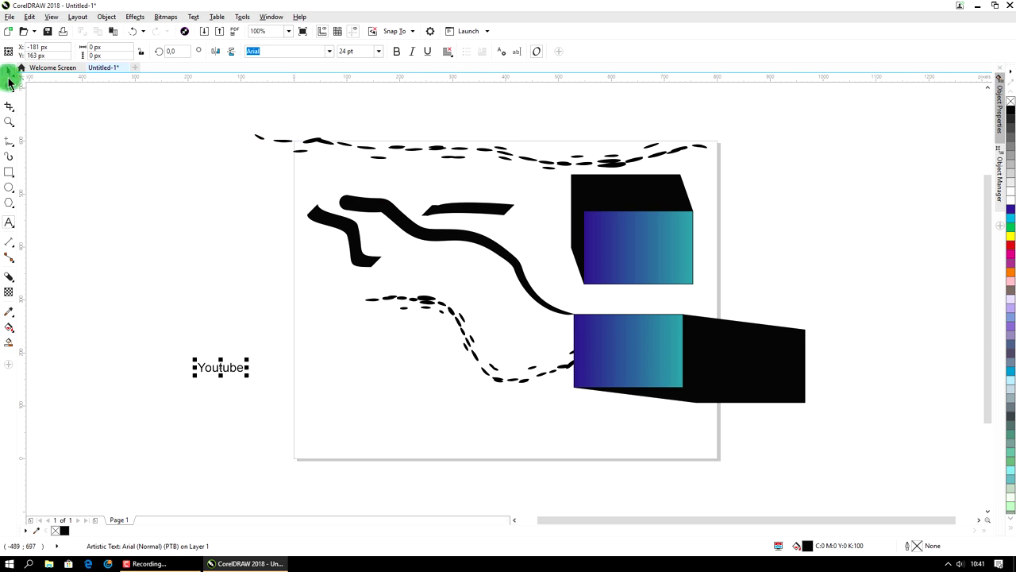
click(330, 50)
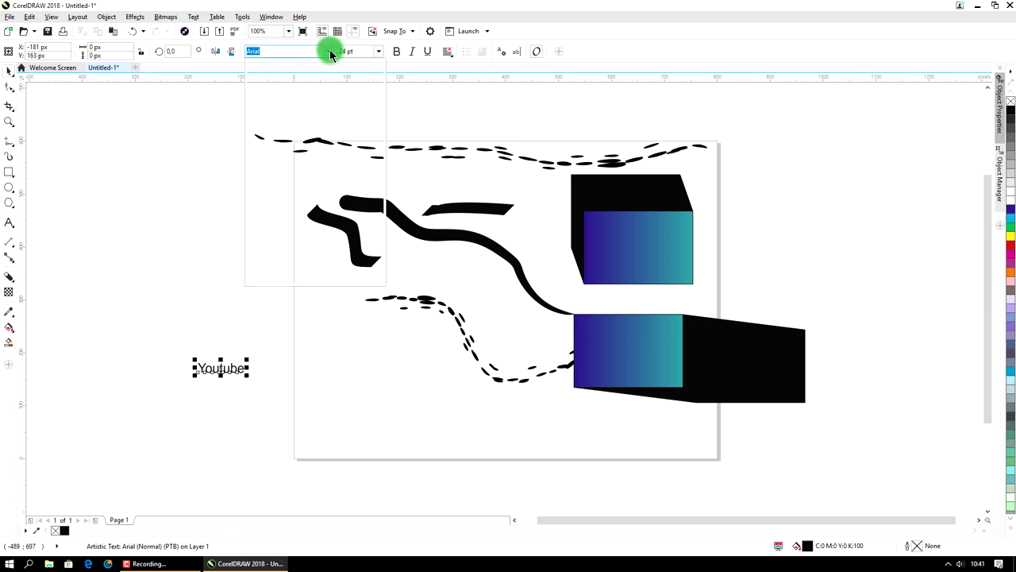
click(321, 103)
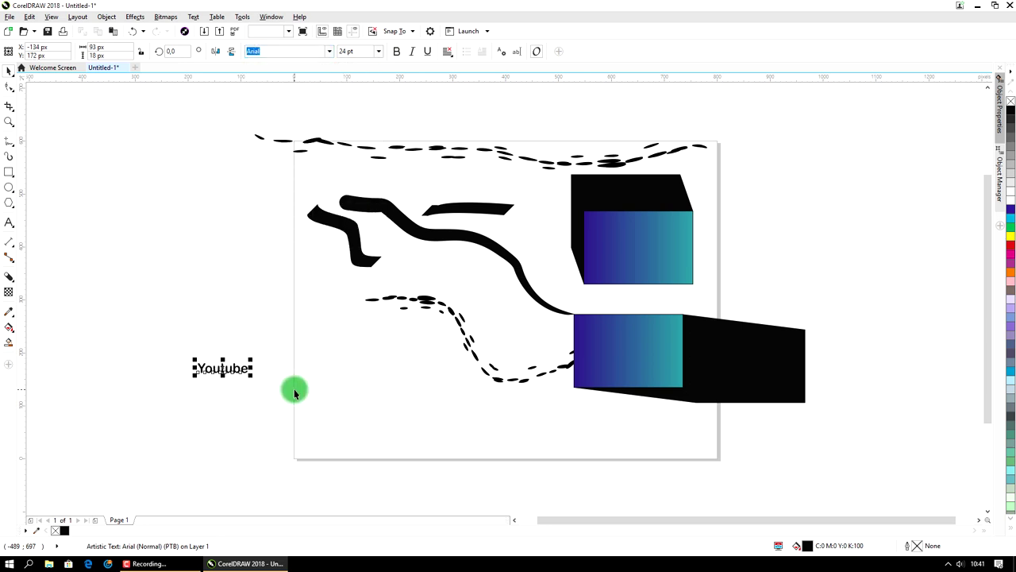
Enlarge the "Youtube" text to about 84 pt, move it to about X -214 px, Y 334 px, and fill it with cyan.
drag(252, 358, 325, 353)
drag(280, 328, 219, 280)
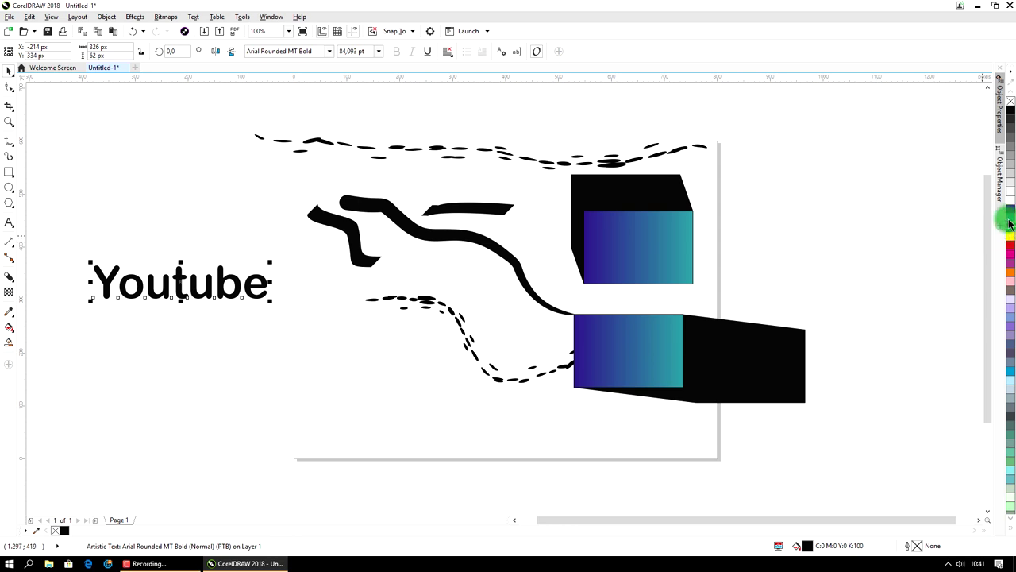
click(1010, 224)
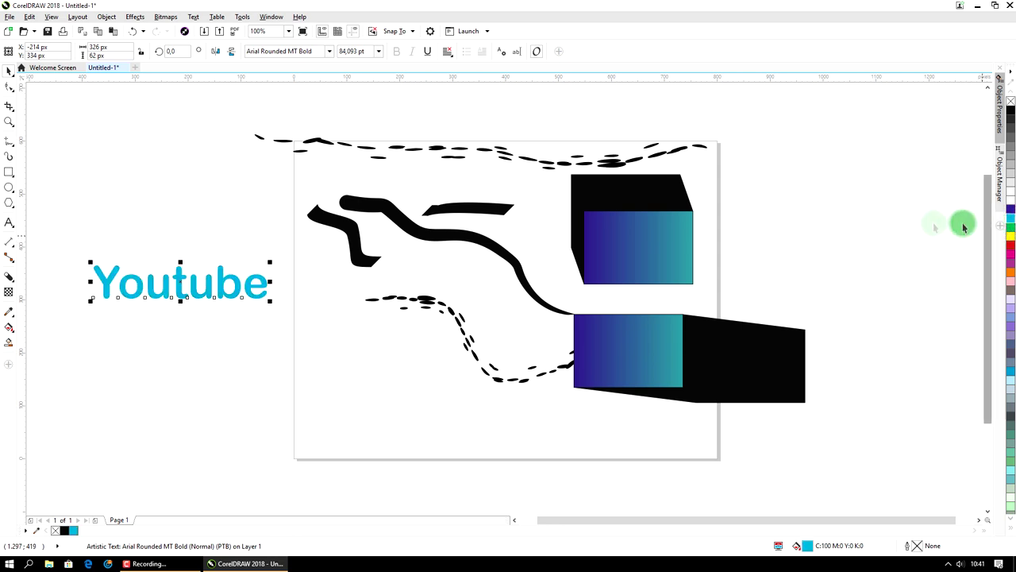
Add a black block shadow about 12 px deep to the "Youtube" text, extending slightly downward to the right at about 349°.
click(10, 278)
drag(212, 284, 189, 287)
click(274, 385)
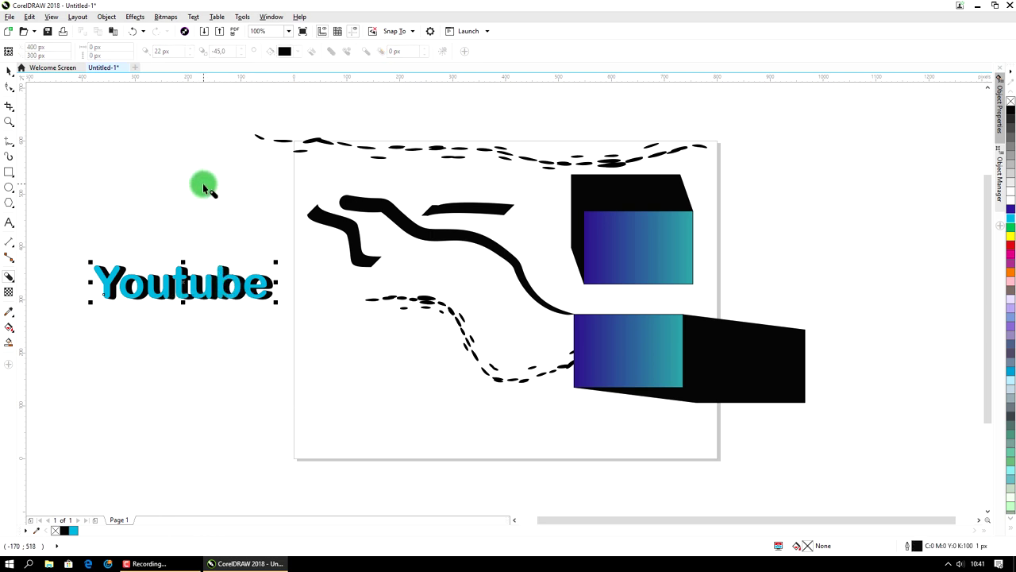
click(204, 284)
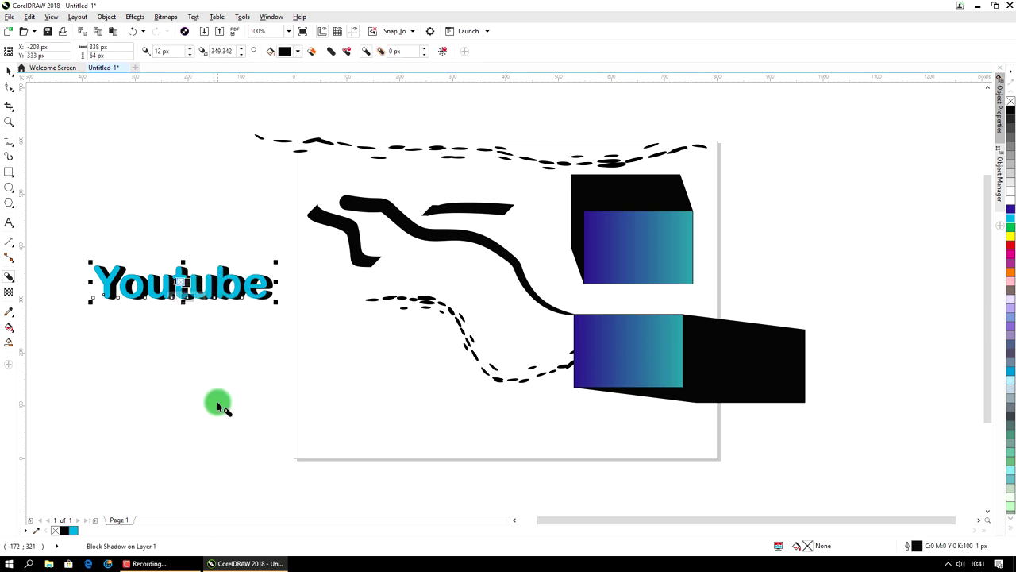
click(10, 274)
mouse_move(13, 279)
mouse_down()
mouse_move(133, 203)
mouse_move(124, 185)
mouse_up()
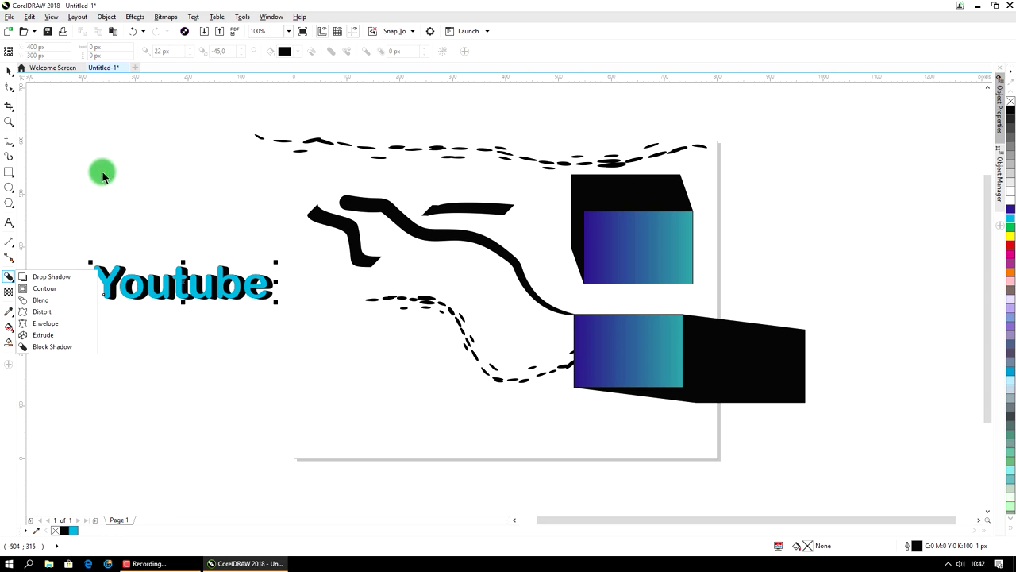
drag(103, 177, 102, 171)
click(653, 322)
Fill the lower rectangle with the yellow and black diagonal stripe vector pattern and shrink the pattern thumbnails.
click(9, 69)
click(130, 140)
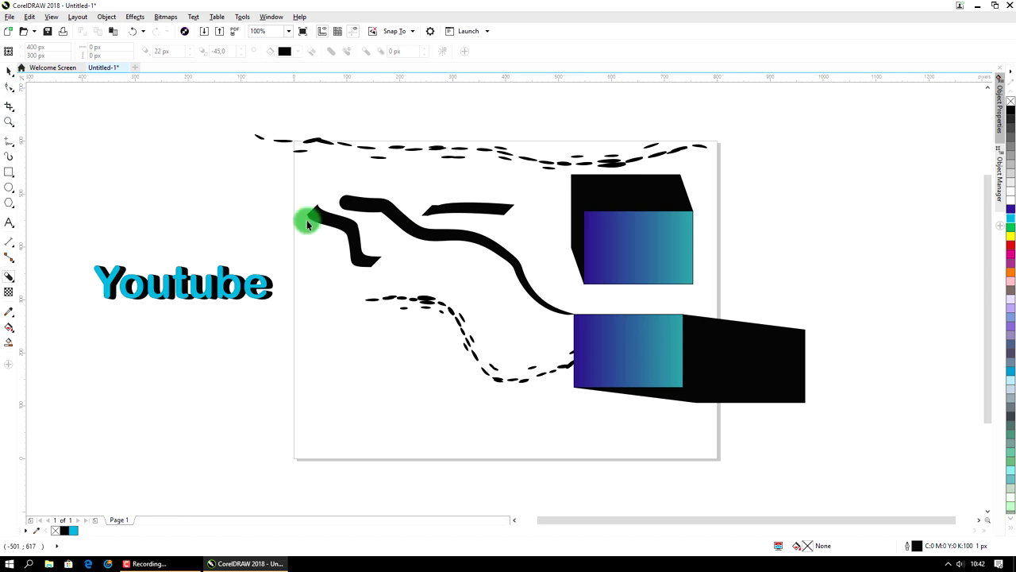
click(650, 341)
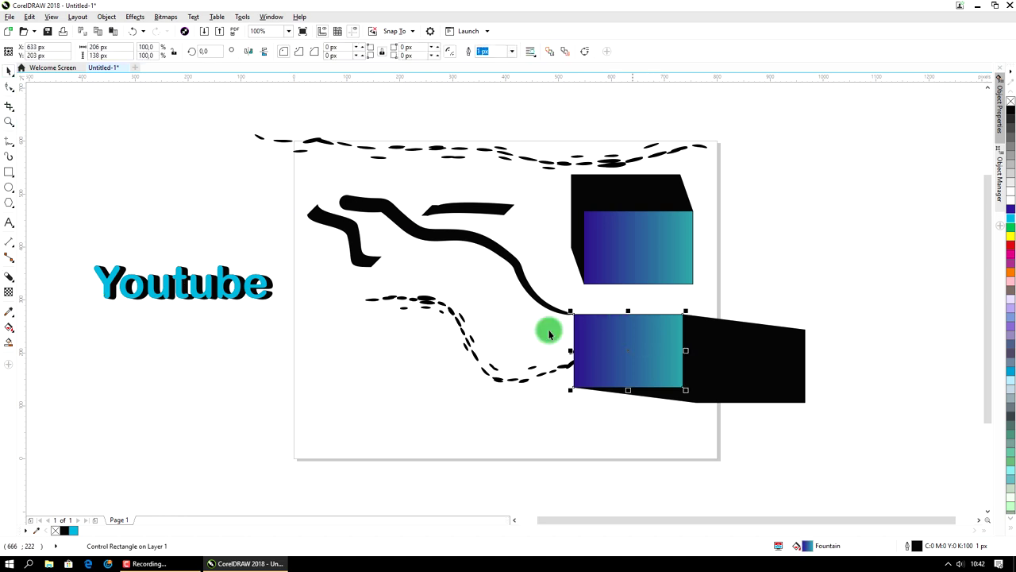
click(11, 325)
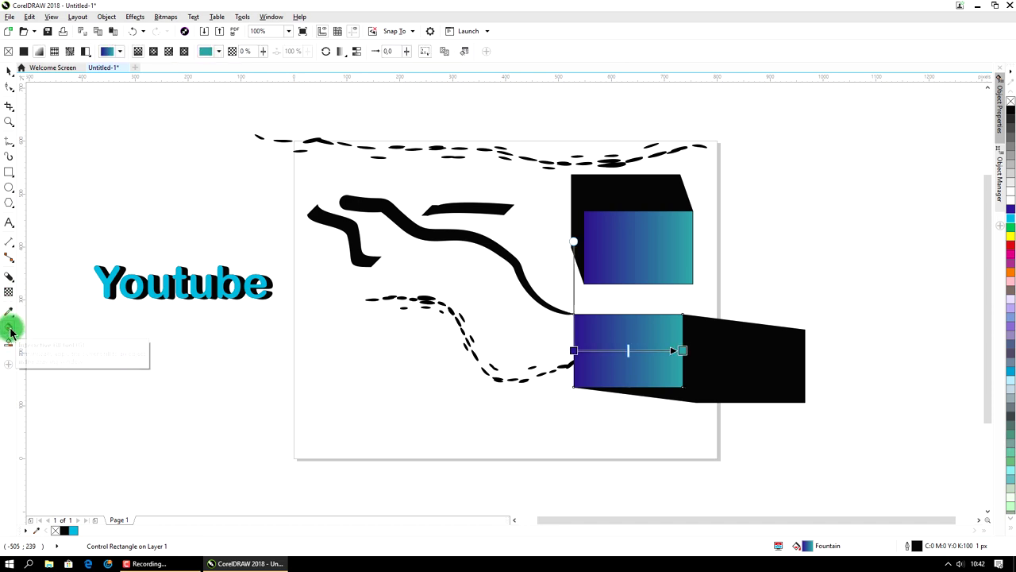
click(54, 52)
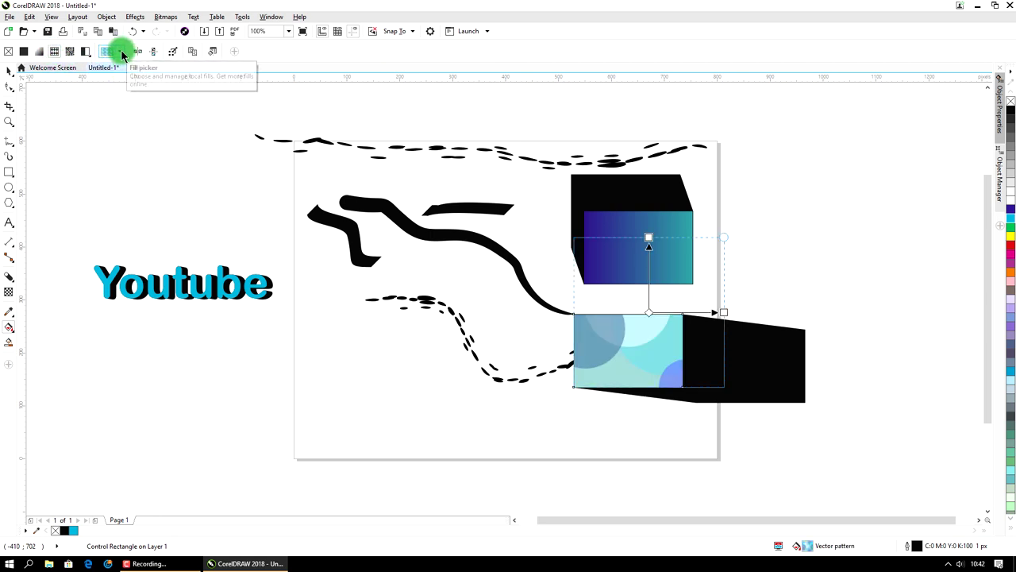
click(123, 53)
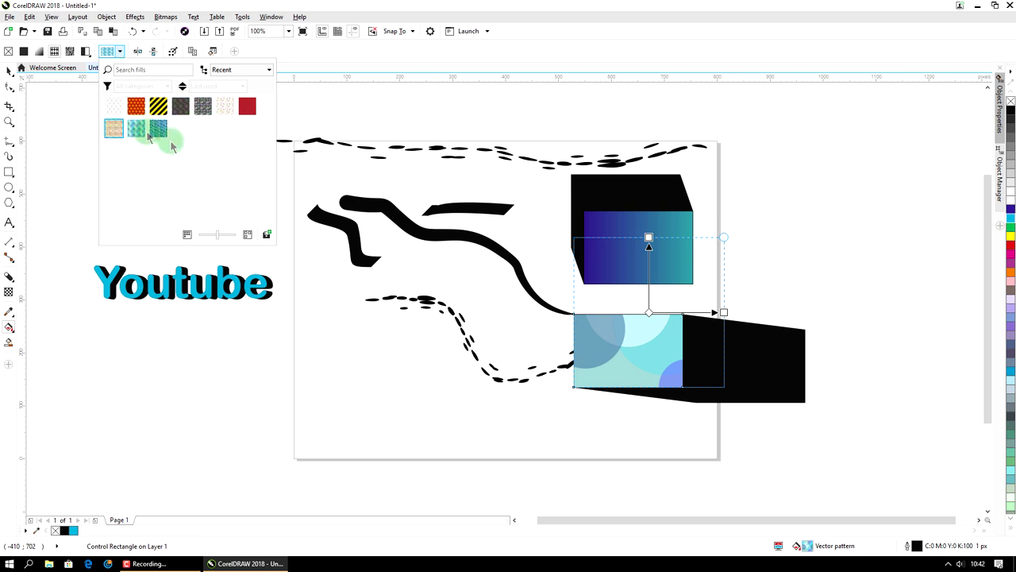
click(252, 70)
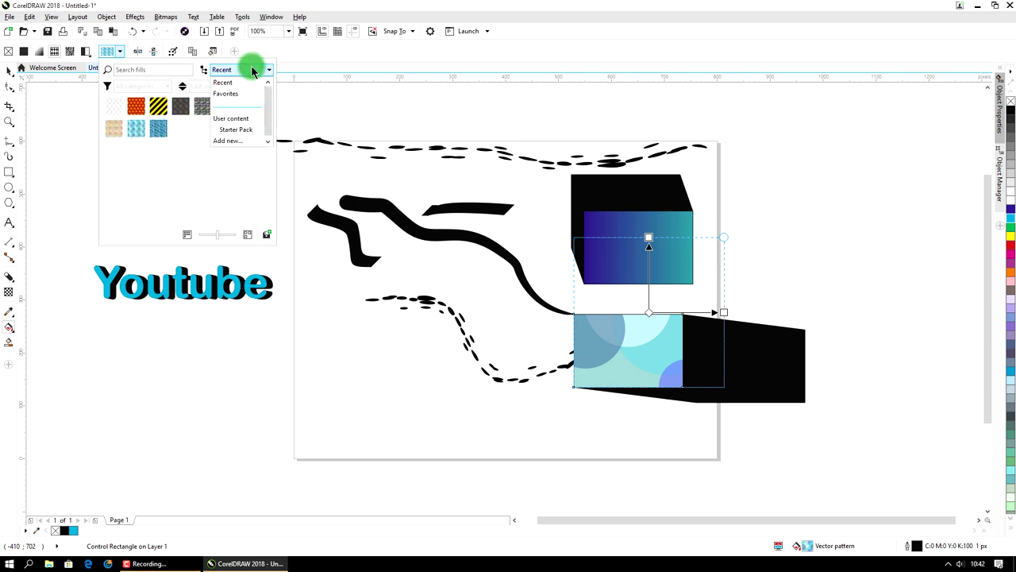
click(180, 185)
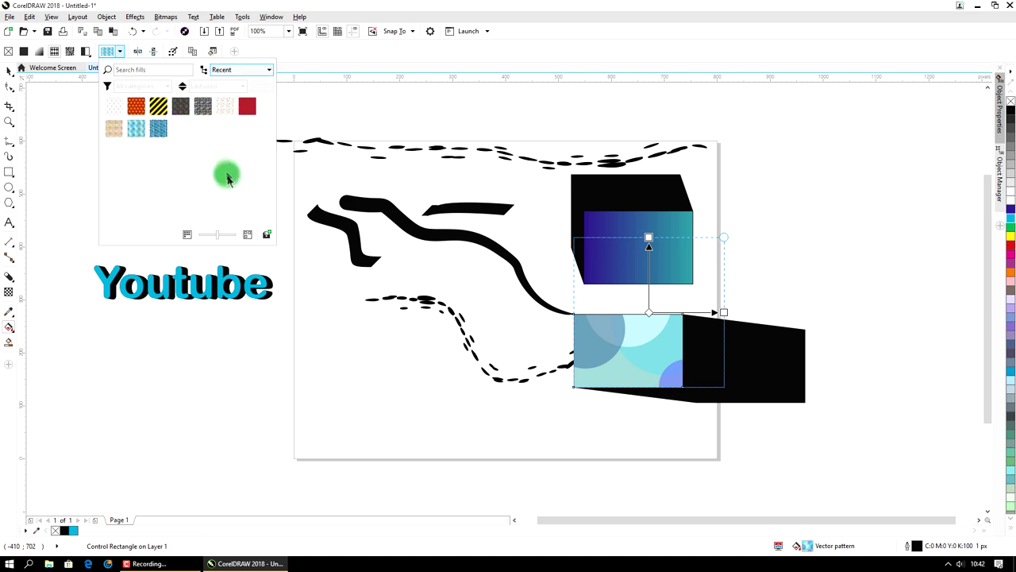
click(159, 106)
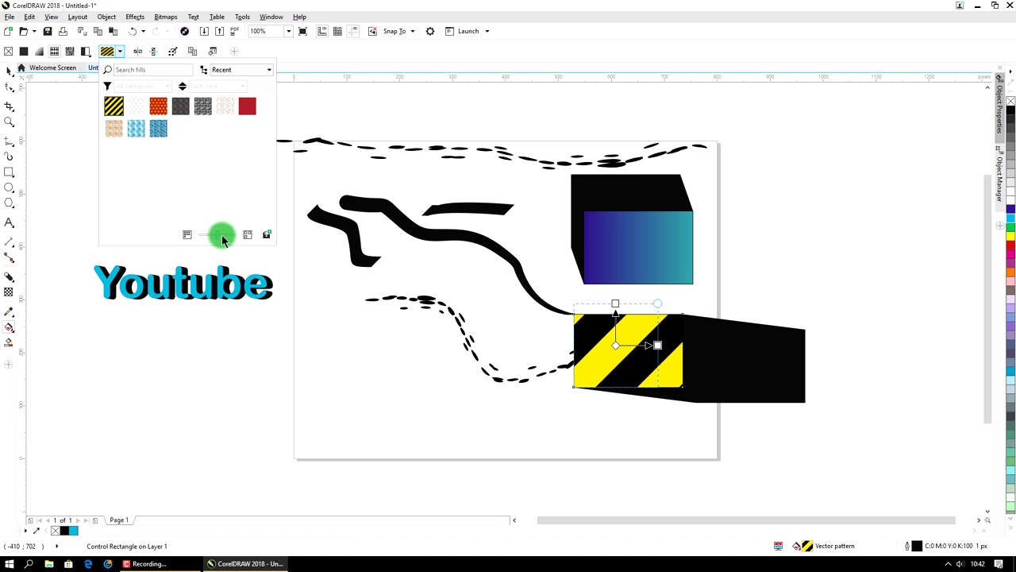
drag(218, 236, 206, 240)
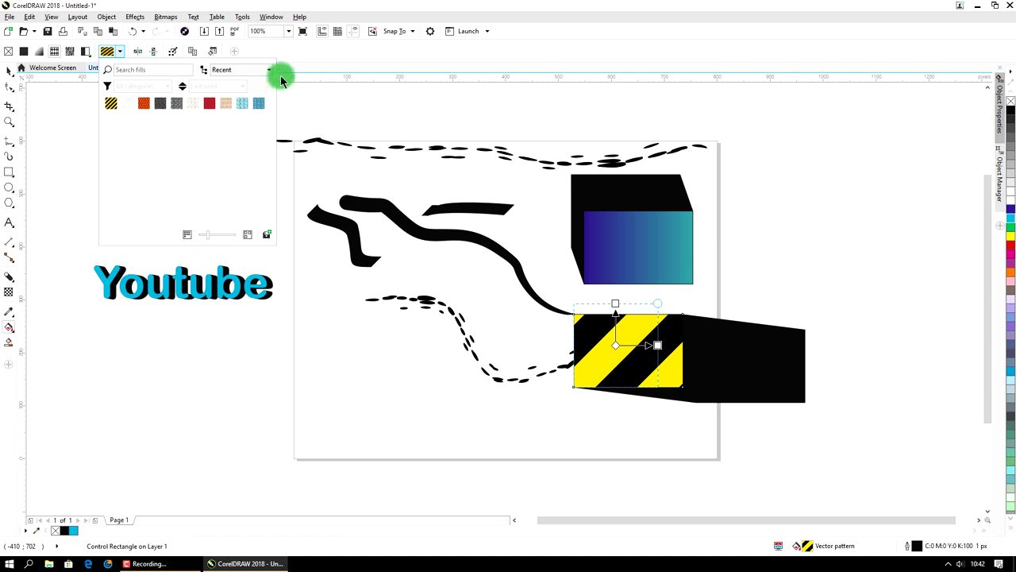
Replace the lower rectangle's fill with a bitmap pattern and try other recent bitmap patterns, including the green one.
click(70, 51)
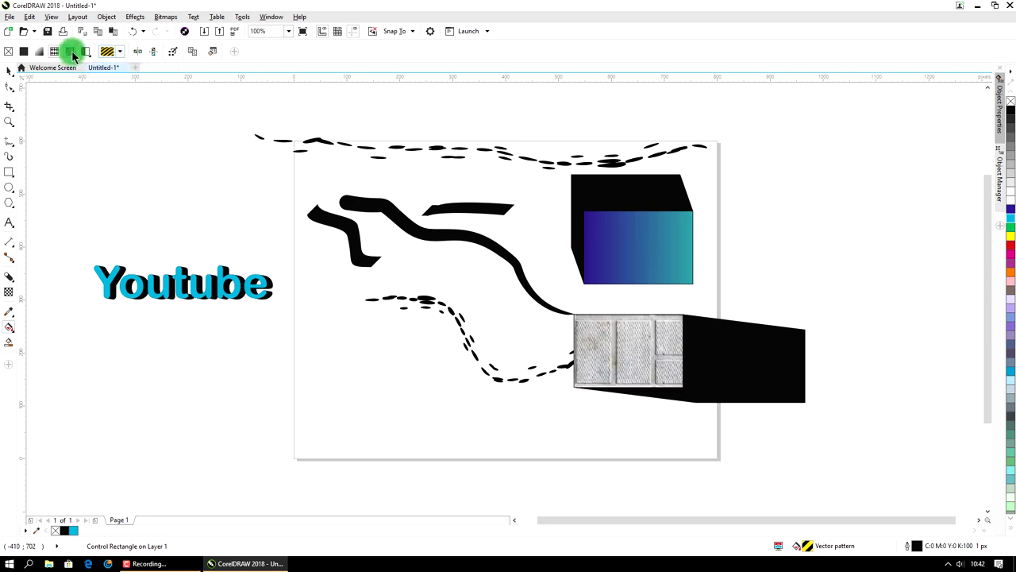
click(116, 52)
click(199, 110)
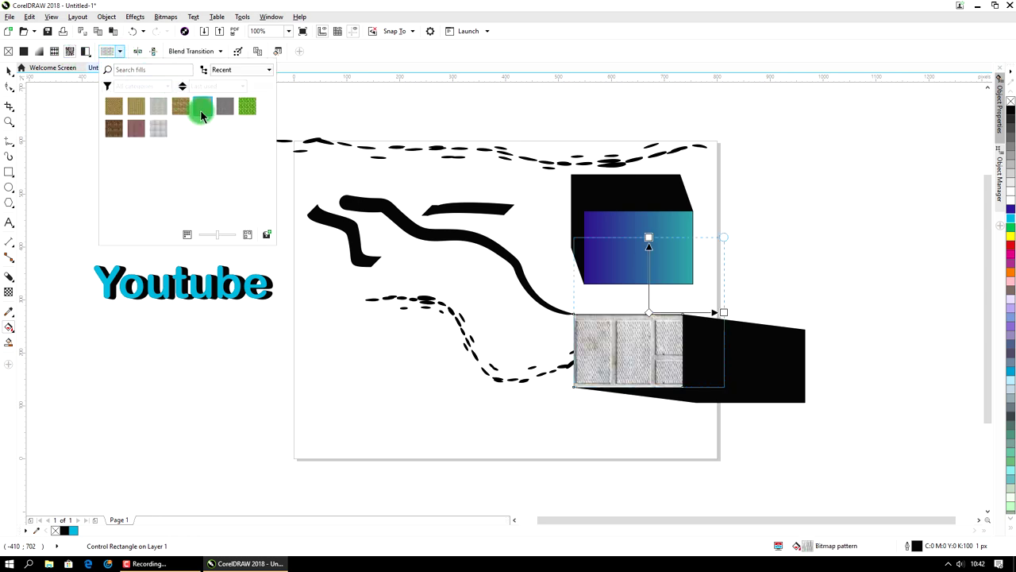
click(247, 111)
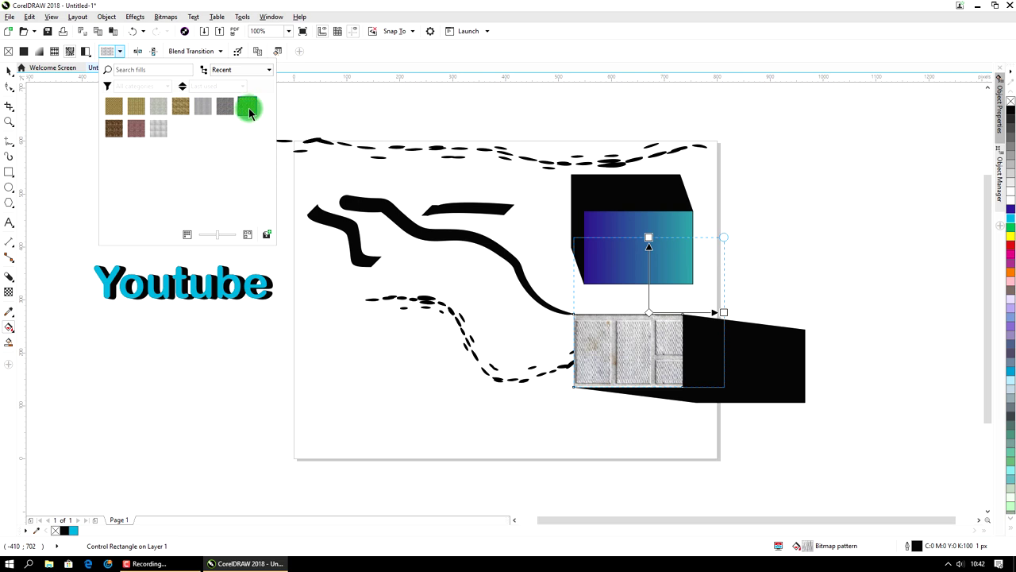
Apply a two-color brick pattern fill in blue-violet and teal to the lower rectangle.
click(87, 53)
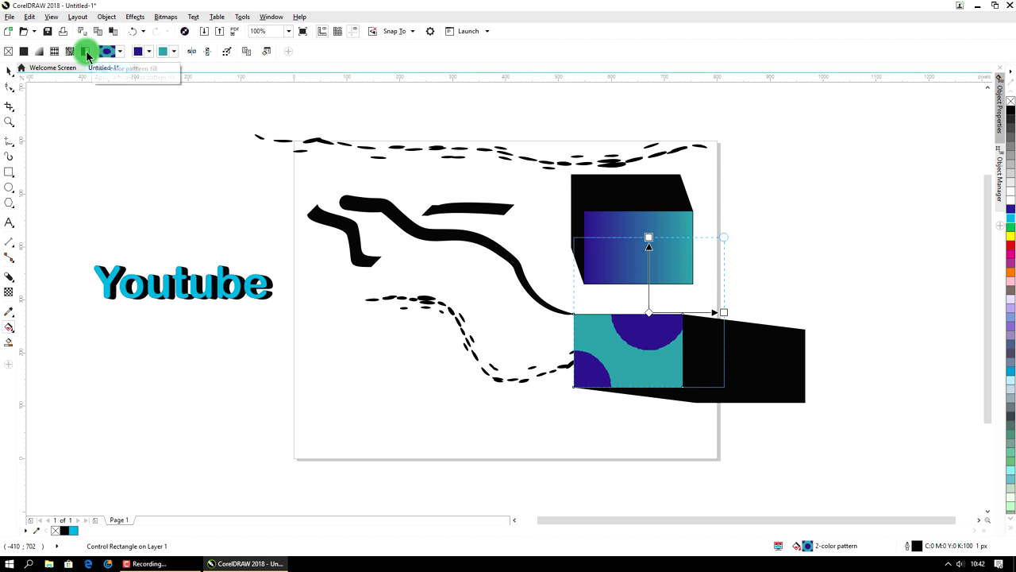
click(121, 53)
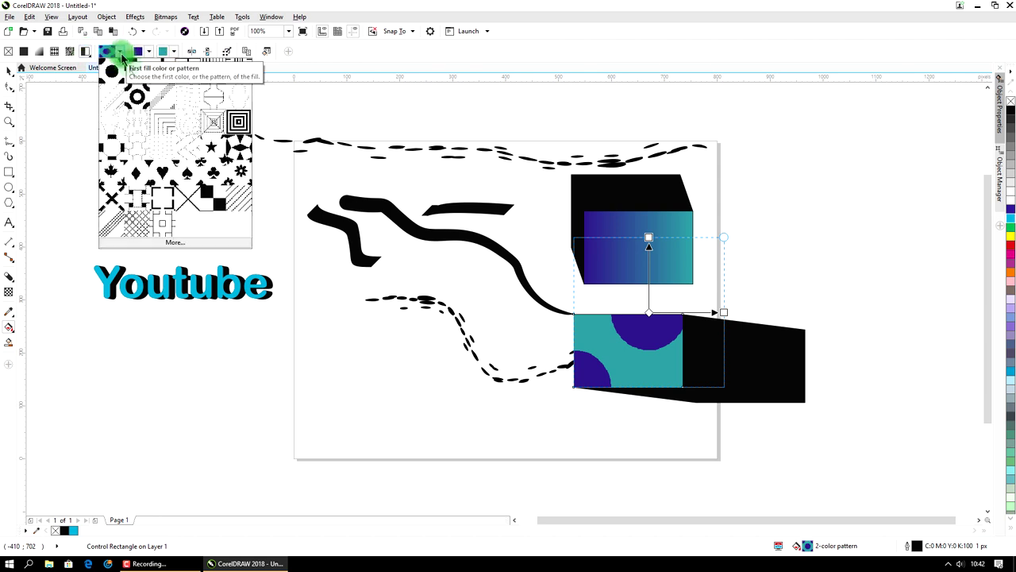
click(188, 72)
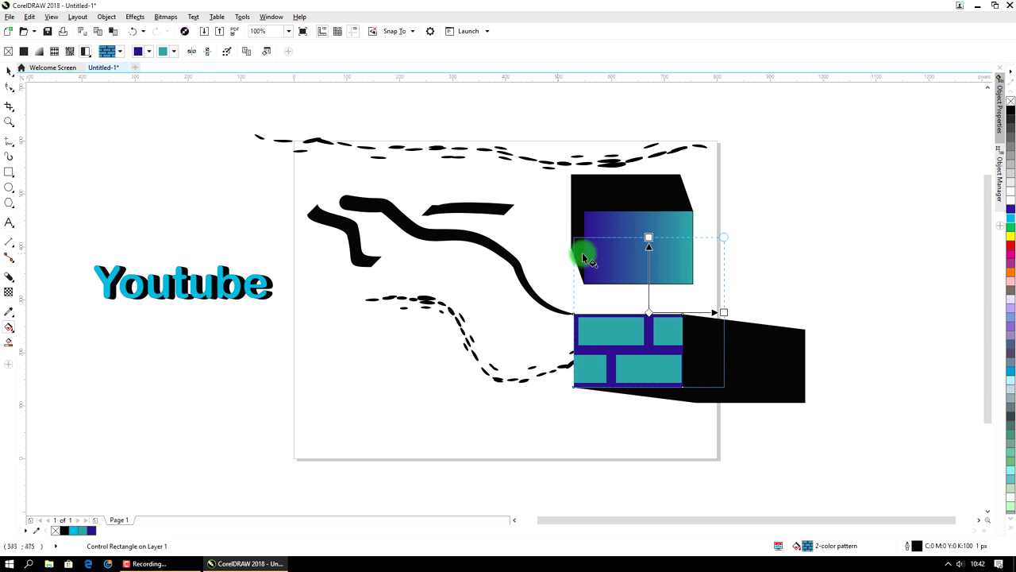
Shrink the brick pattern's tiles in both directions, tilt the pattern slightly, and deselect the rectangle.
drag(648, 237, 646, 267)
drag(723, 310, 693, 312)
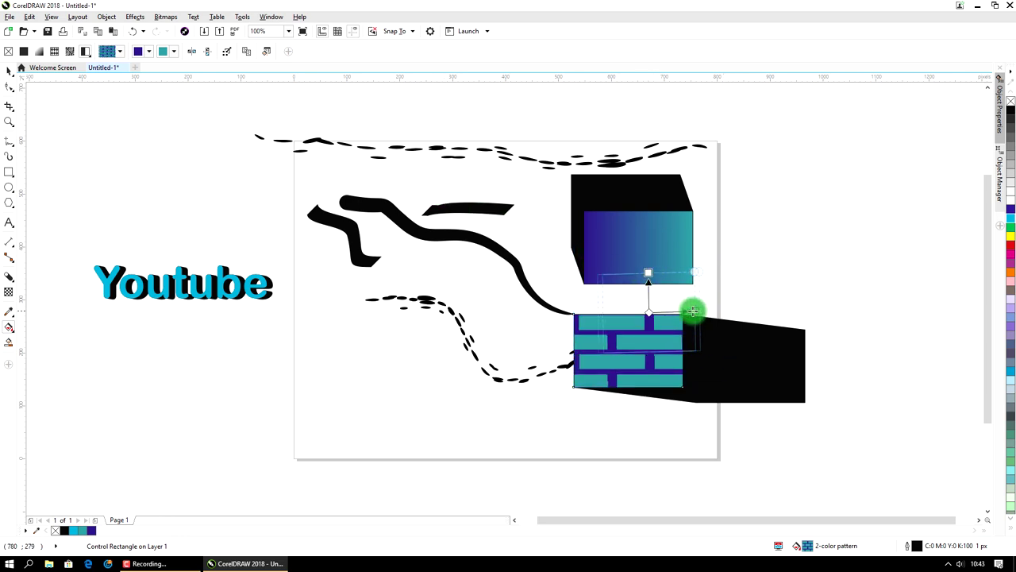
drag(648, 272, 681, 312)
click(732, 259)
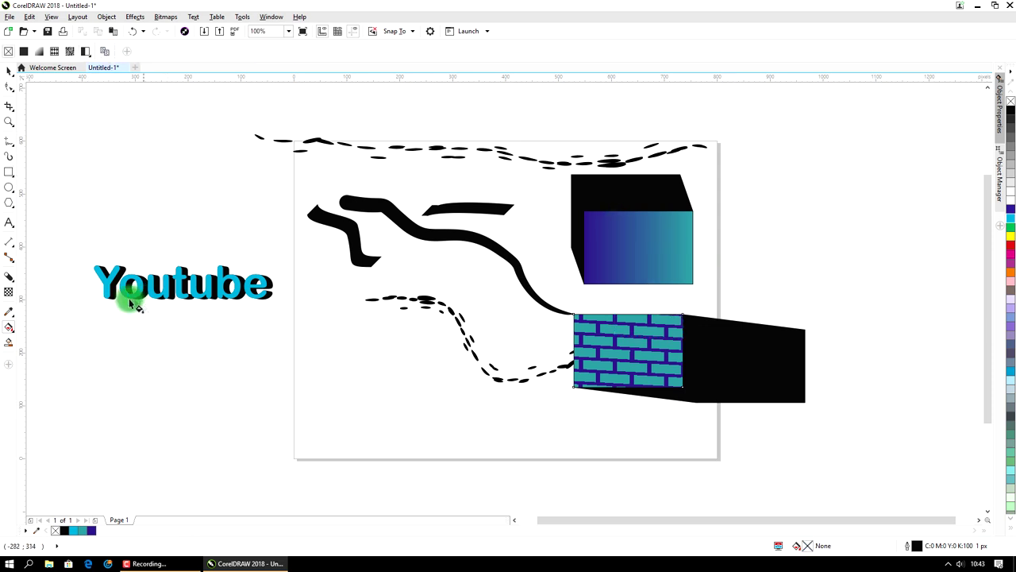
click(10, 143)
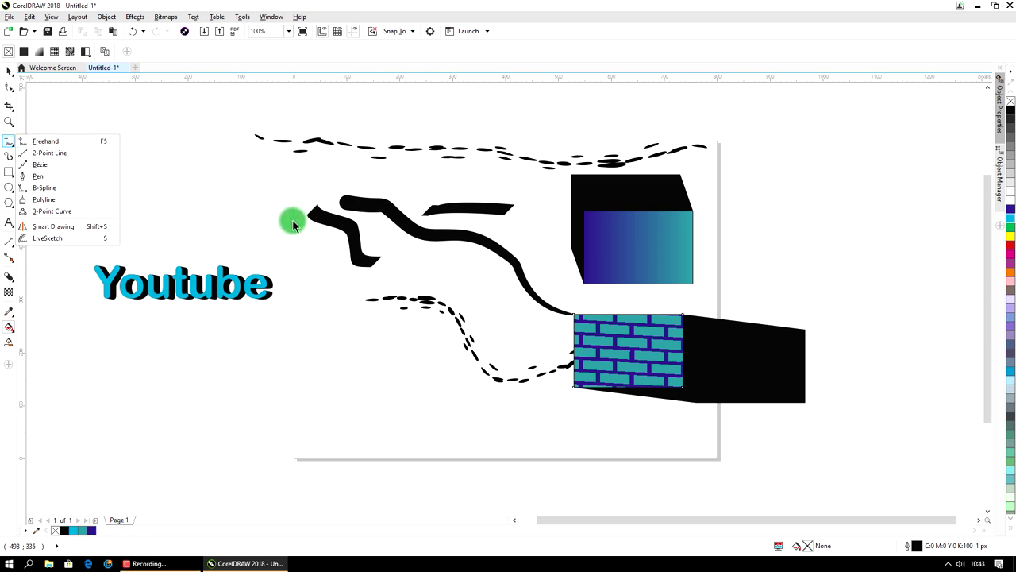
click(213, 170)
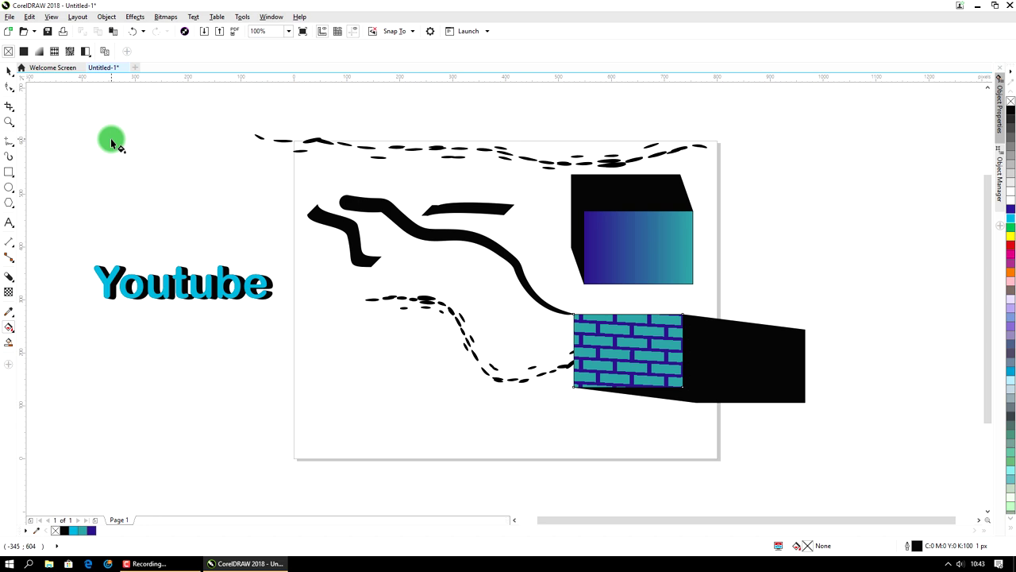
Move the "Youtube" text with its block shadow into the page's lower-left corner, centred at about X 170 px, Y 33 px.
click(9, 70)
click(166, 294)
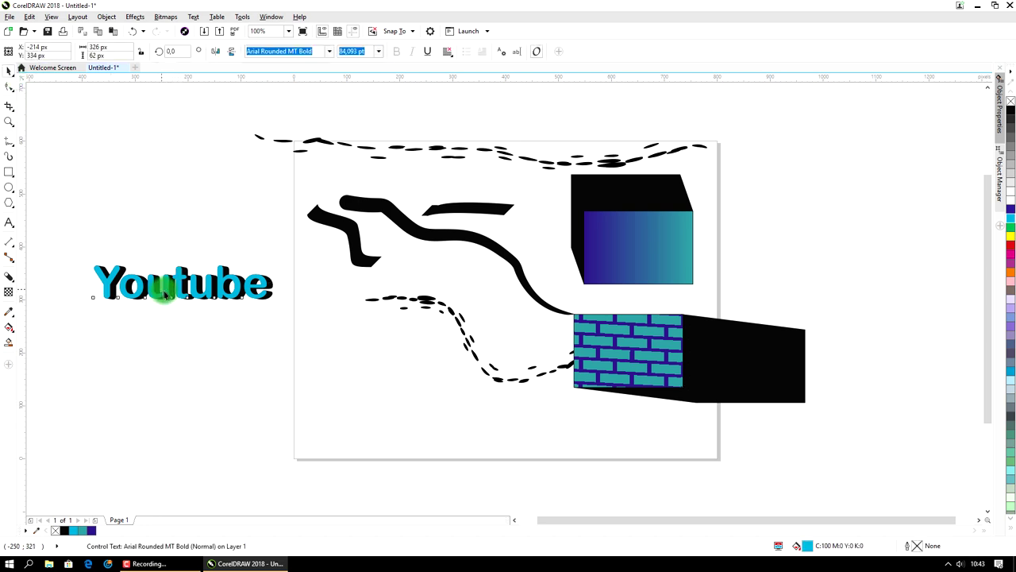
click(527, 256)
click(205, 284)
mouse_move(205, 284)
mouse_down()
mouse_move(551, 243)
mouse_move(527, 254)
mouse_move(557, 264)
mouse_move(530, 269)
mouse_move(458, 400)
mouse_move(404, 428)
mouse_move(405, 447)
mouse_move(400, 437)
mouse_up()
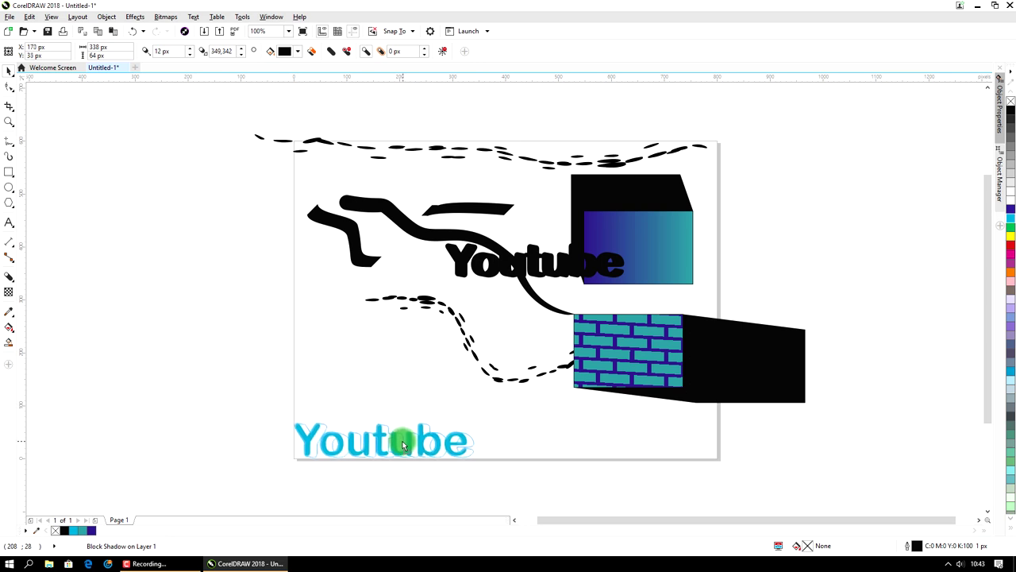
click(356, 341)
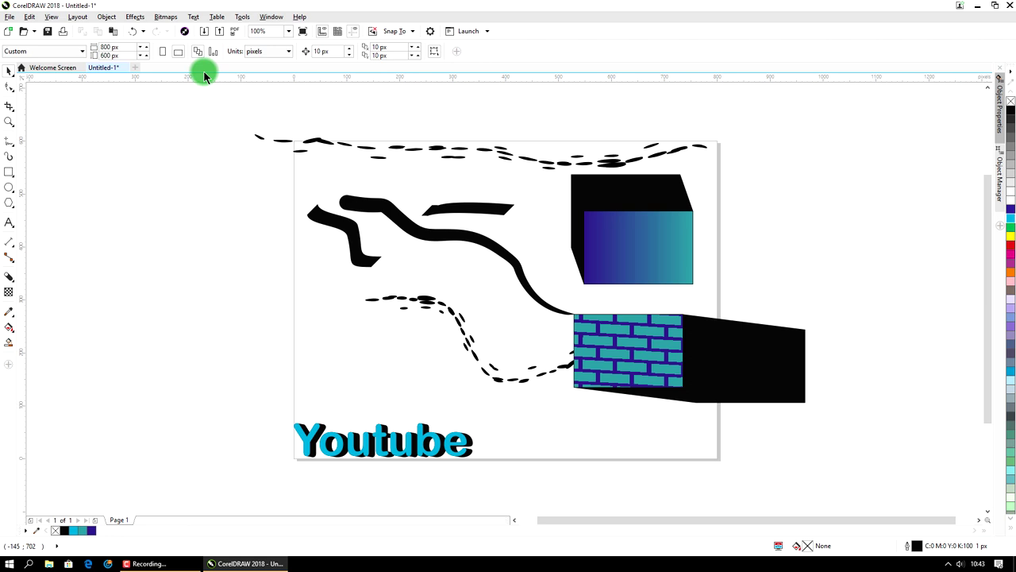
click(376, 208)
click(810, 187)
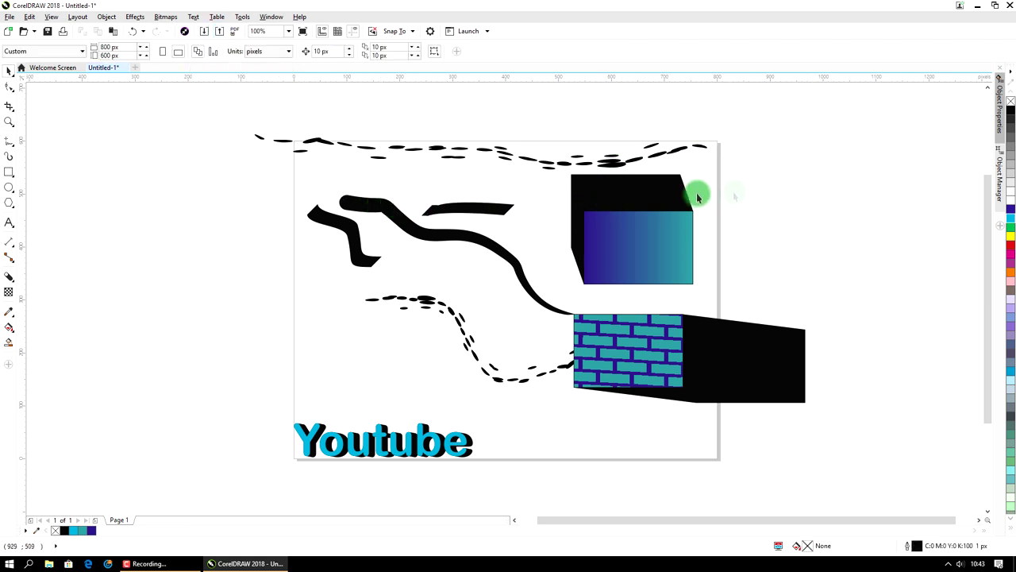